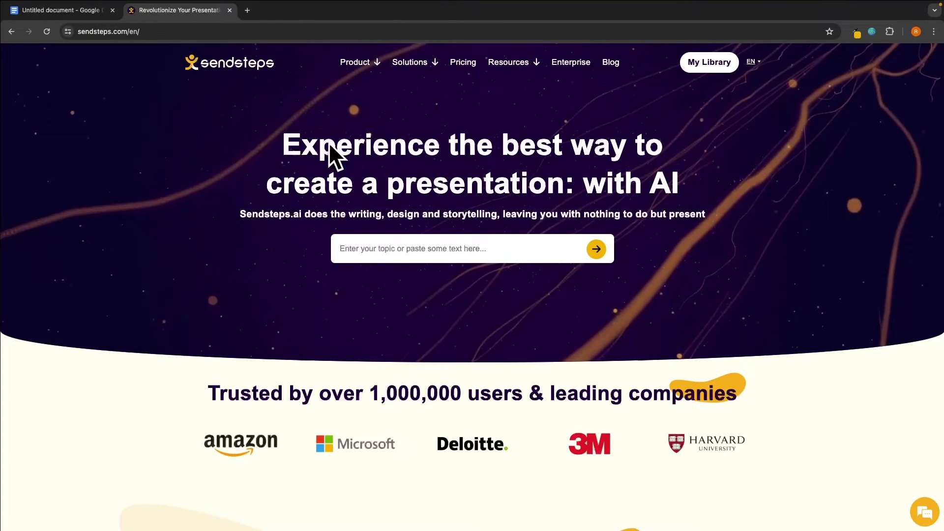
Step: Paste the sparkling-water presentation prompt into the Sendsteps topic field and submit it
click(481, 246)
text(Create me a presentation for retail and grocery stores to convince them to stock my 100% natural, flavored sparkling water)
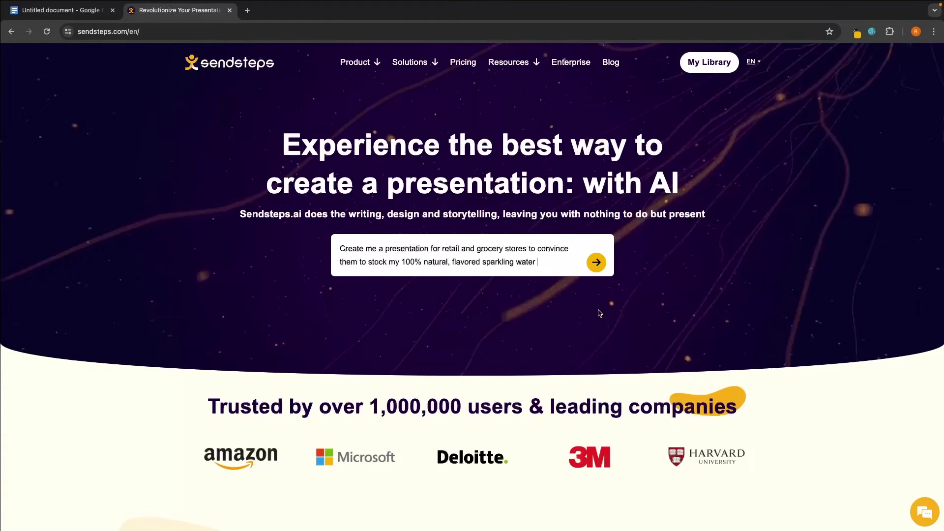
key(Return)
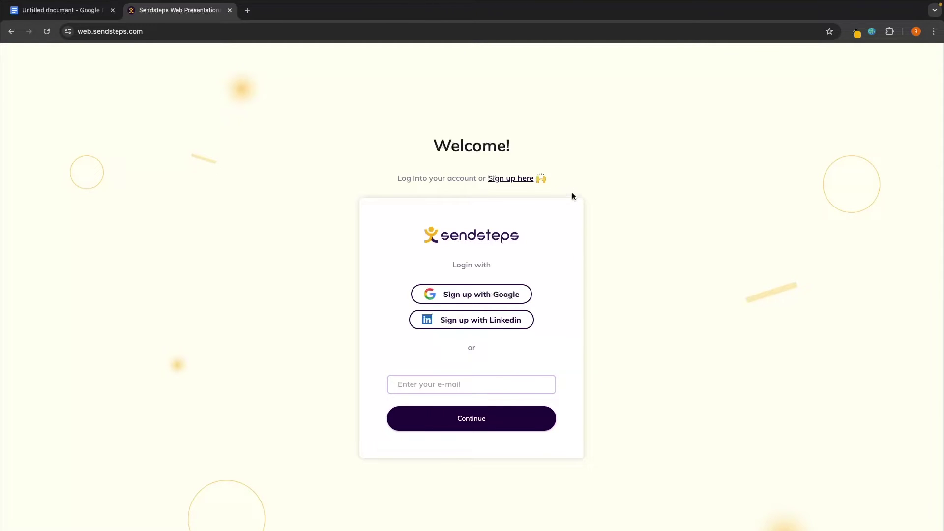
Step: Log in with Google, confirm the topic and set the presentation language to English
click(484, 298)
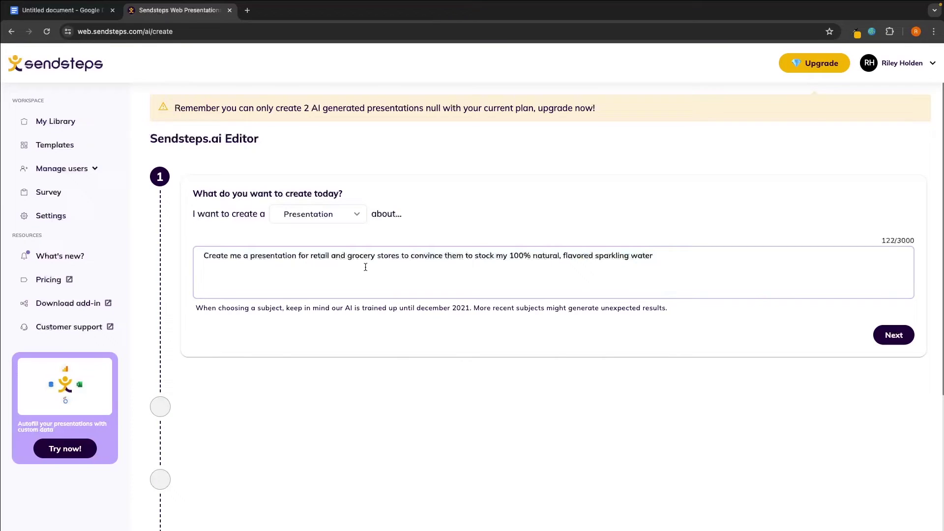
click(904, 336)
click(288, 183)
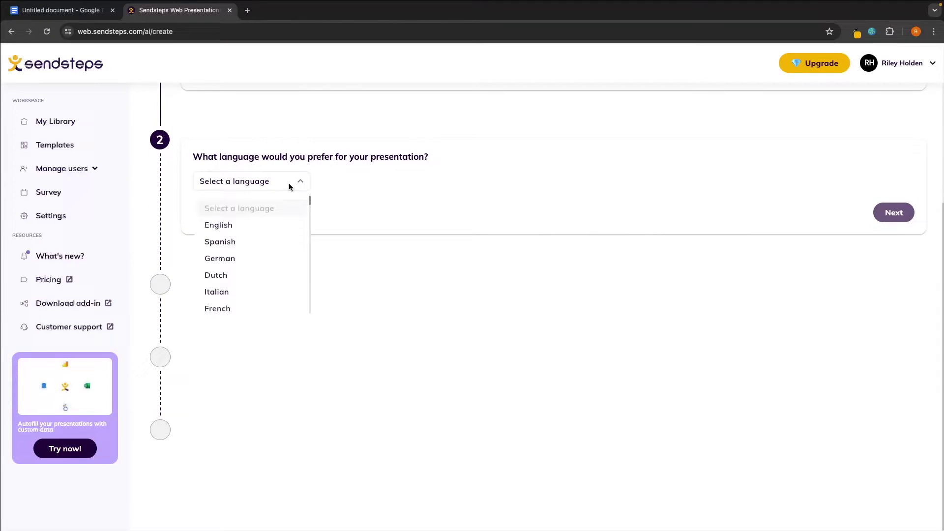
click(257, 226)
click(890, 205)
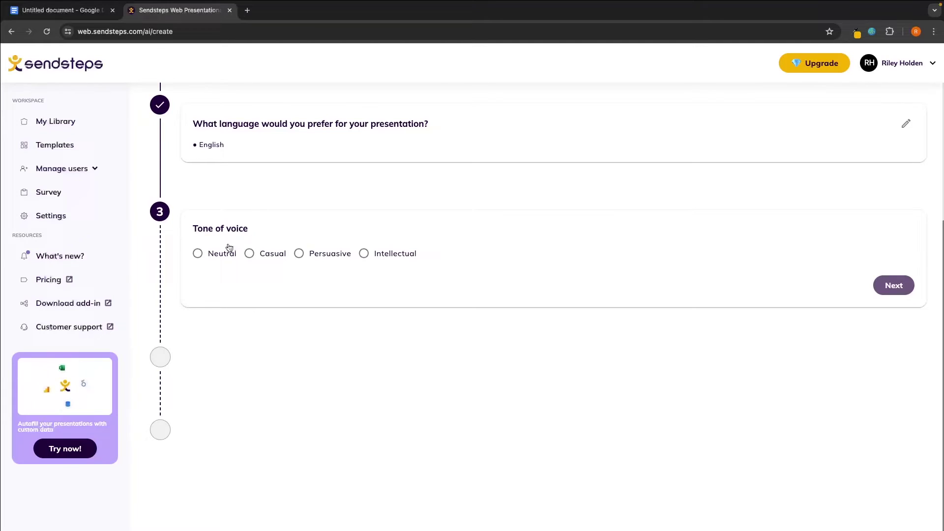
Step: Choose Persuasive tone, the 'Make a Splash in Sales' title and 12-slide Informative length, then generate
click(312, 255)
click(908, 289)
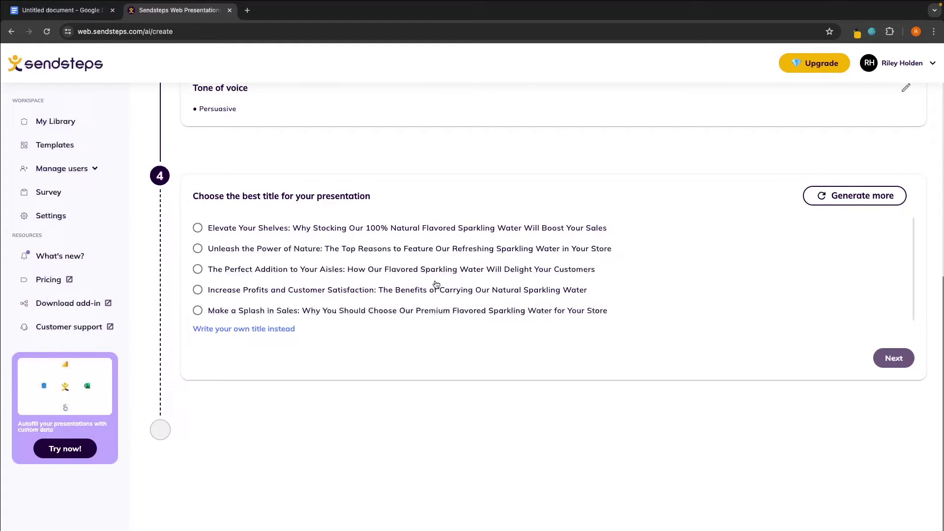
click(386, 311)
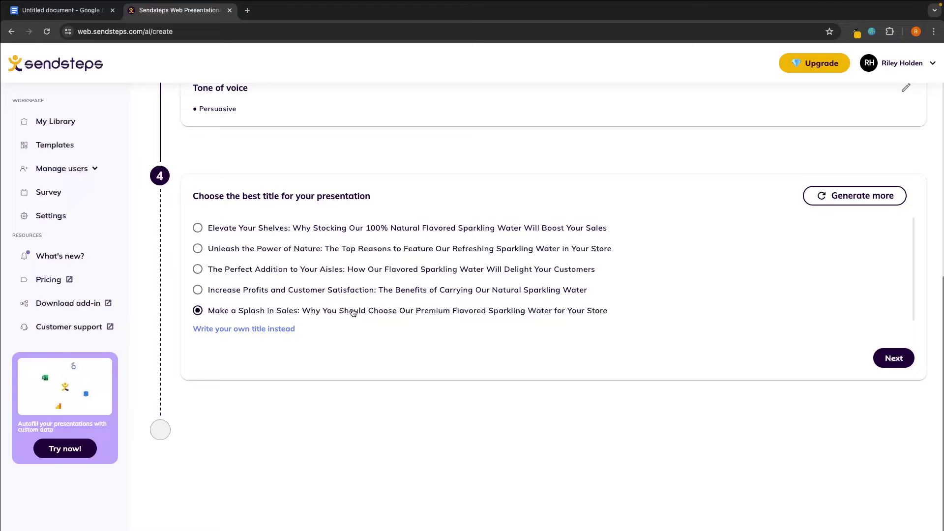
key(Return)
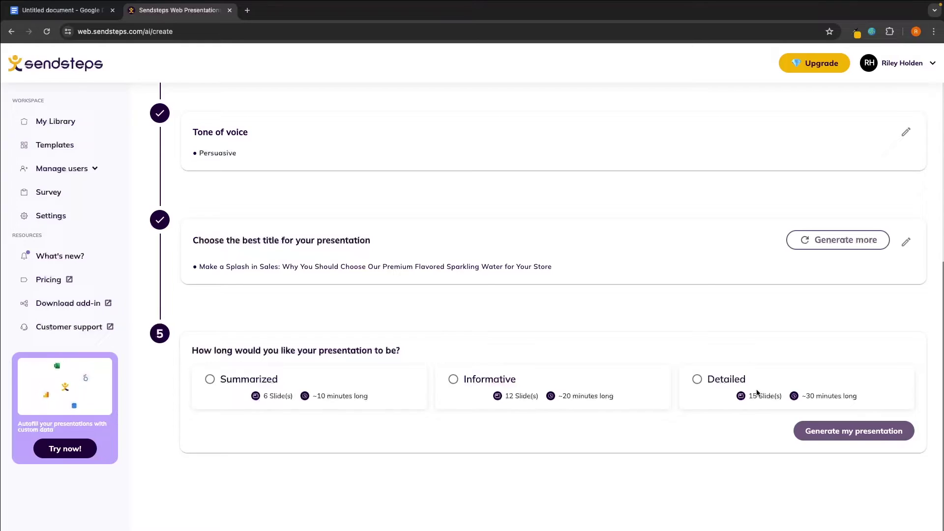
click(472, 379)
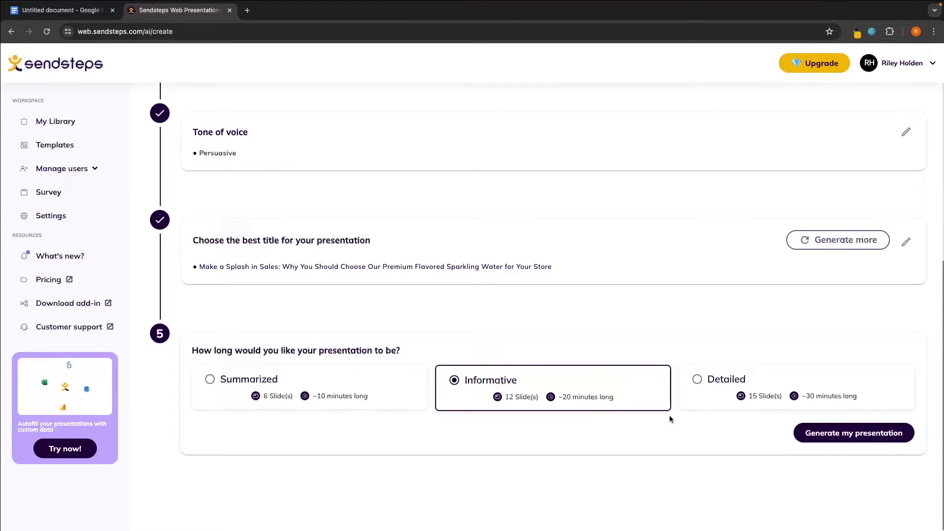
click(836, 431)
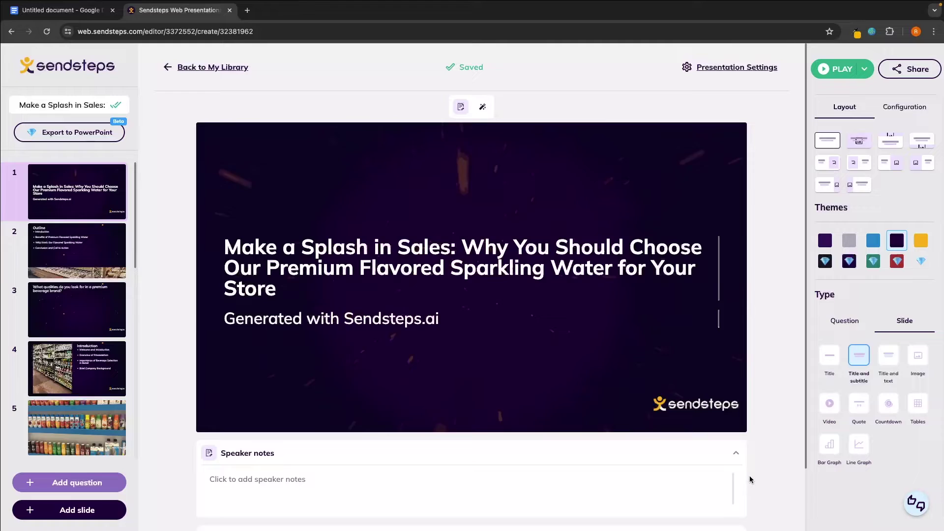
Step: Browse the Outline, wordcloud and Introduction slides, then give the survey one star for text and design
key(Down)
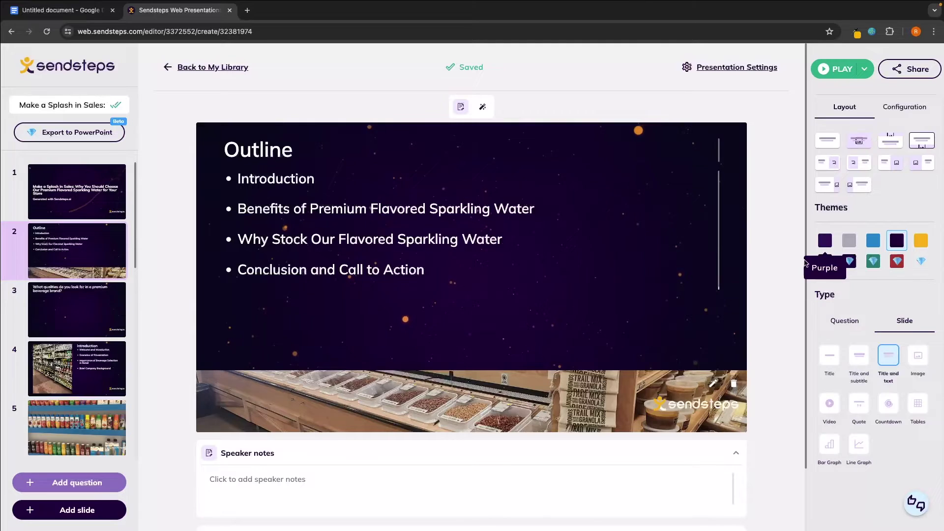
key(Down)
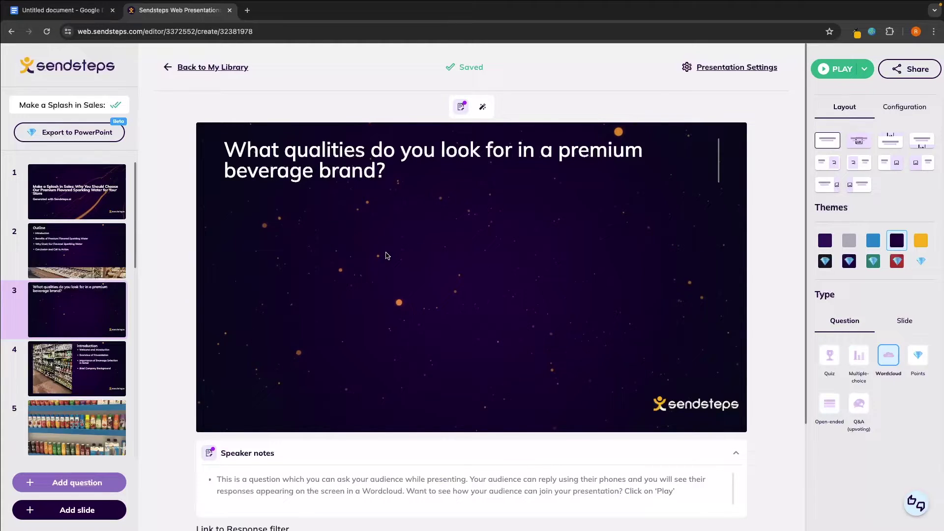
key(Down)
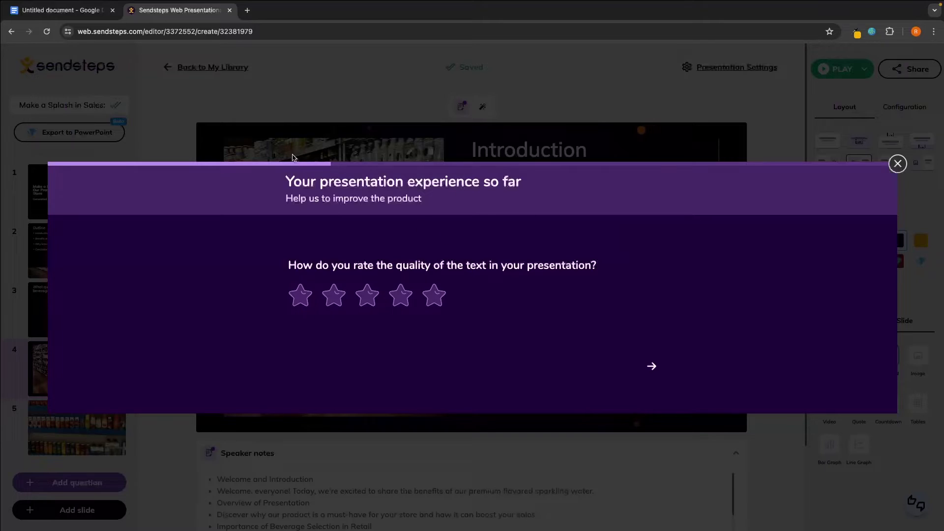
click(300, 295)
click(300, 269)
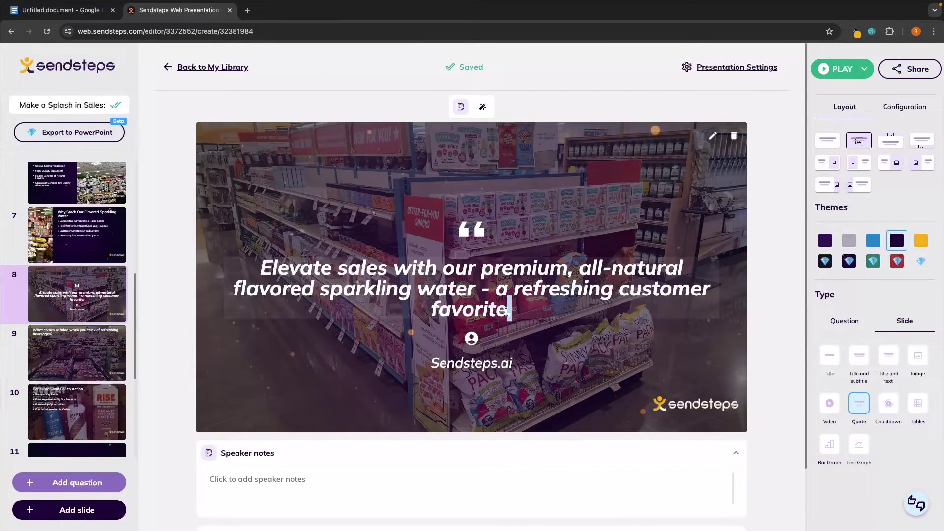
Step: Overwrite the slide 8 quote text with the test string 'FJEJGNERJKGNRJK'
drag(513, 309, 260, 265)
text(F)
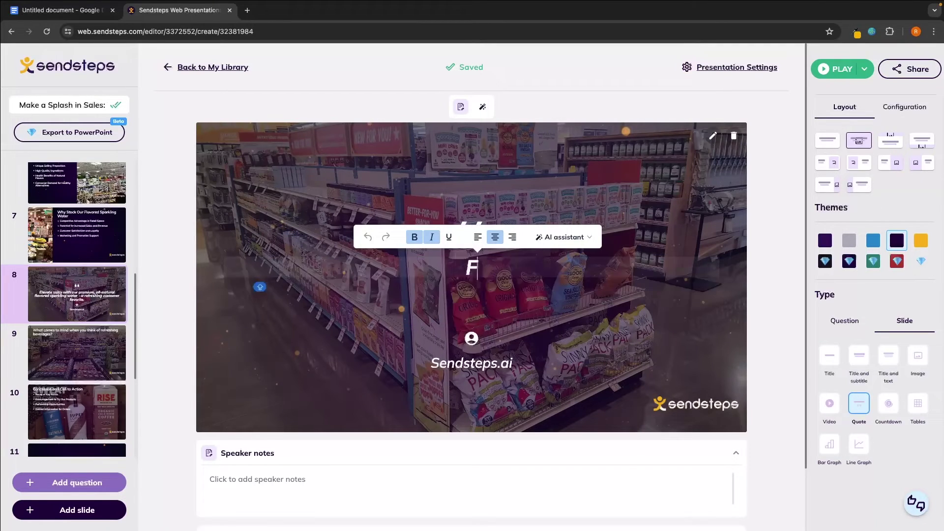
text(JEJGNERJKGNRJK)
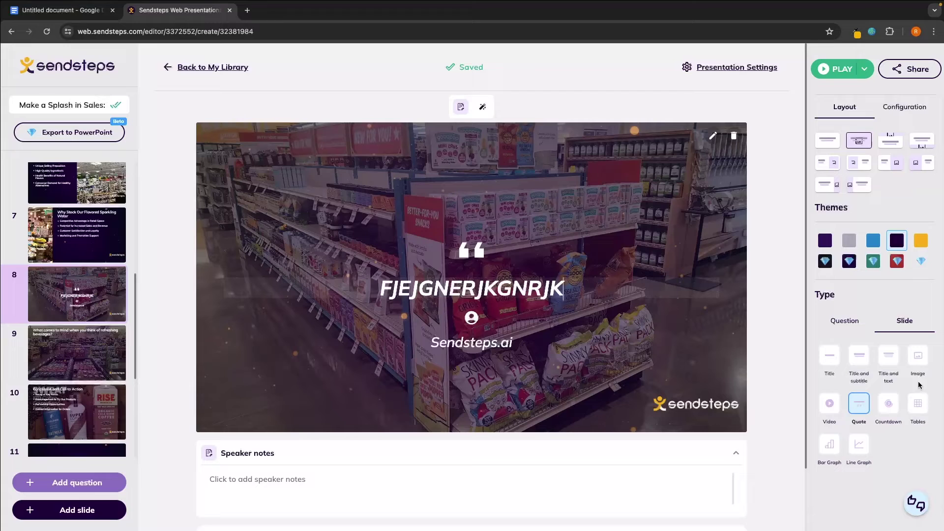
key(ctrl+a)
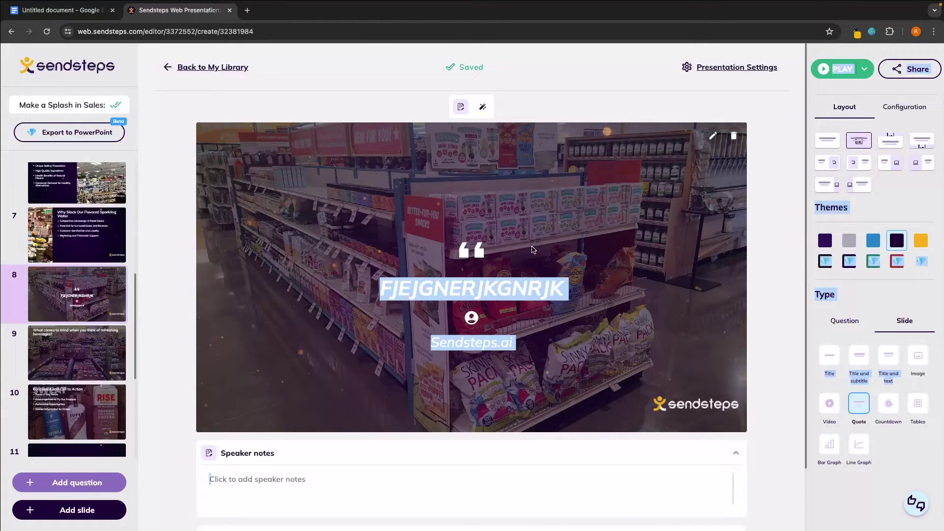
Step: Switch slide 8's type to Image, then Title and text, then back to Quote
click(923, 359)
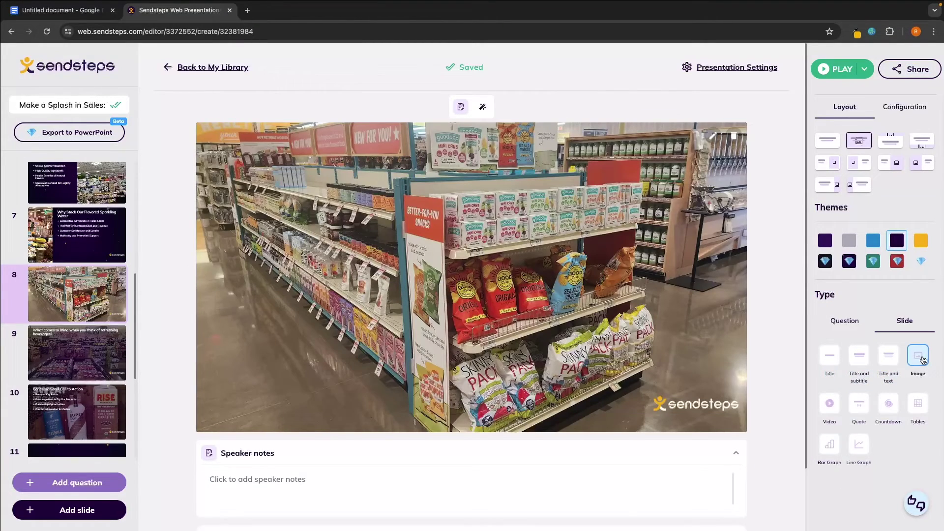
click(892, 358)
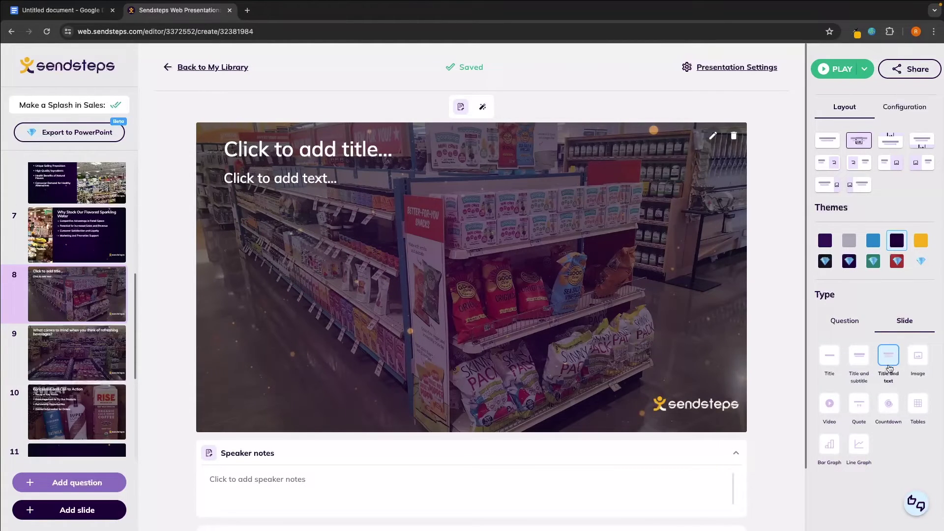
click(860, 407)
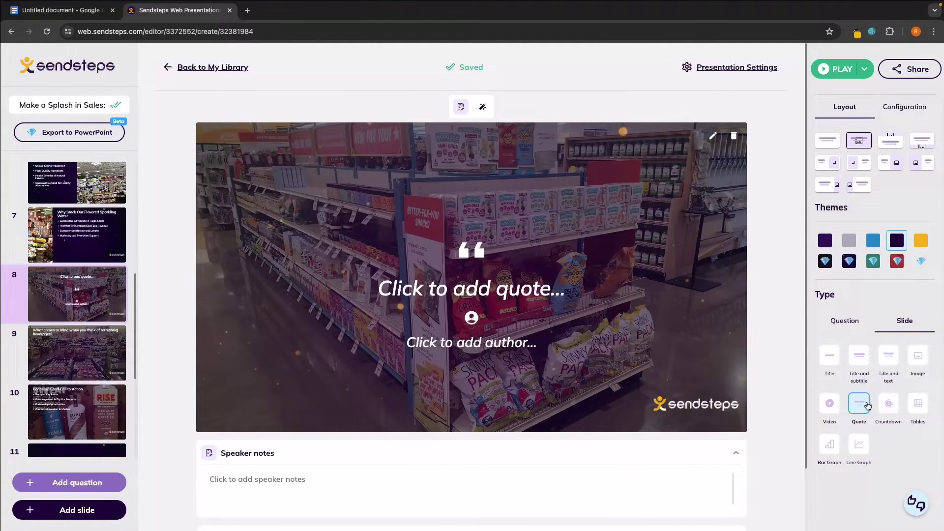
Step: Try the no-photo, full-background and top-banner photo layouts on the quote slide
click(839, 141)
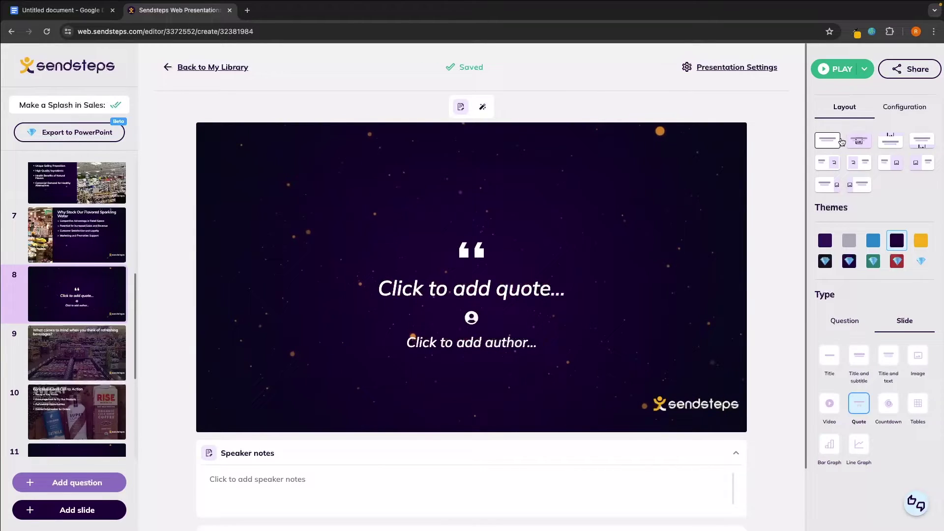
click(870, 143)
click(886, 143)
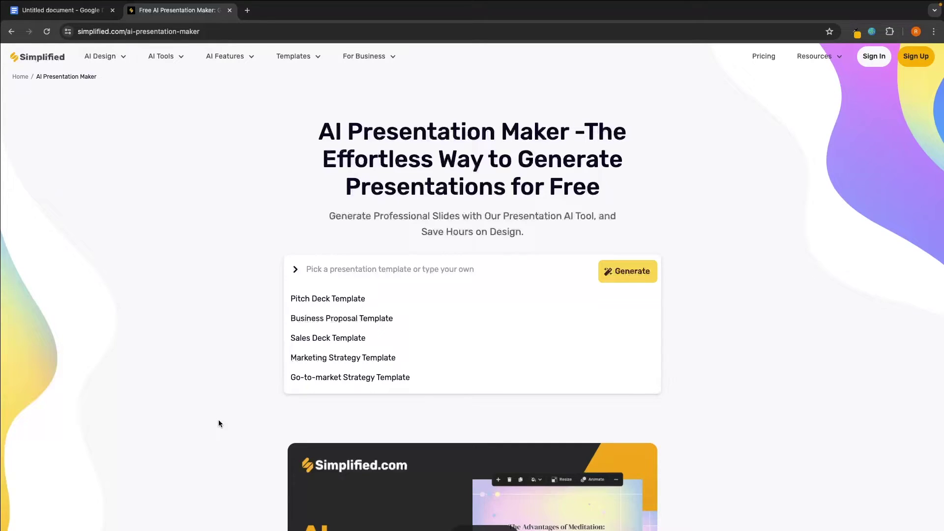
Step: Paste the sparkling-water prompt into Simplified's prompt box and generate
drag(314, 176, 625, 148)
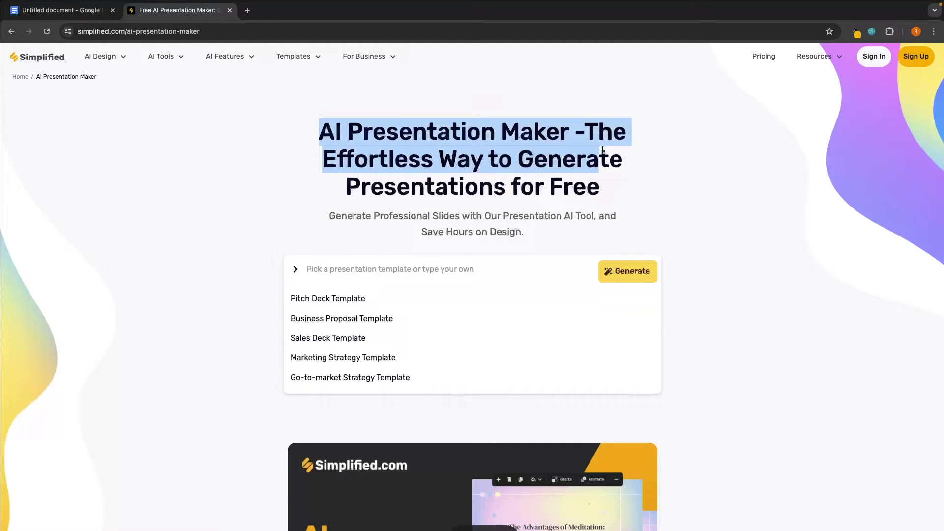
click(628, 169)
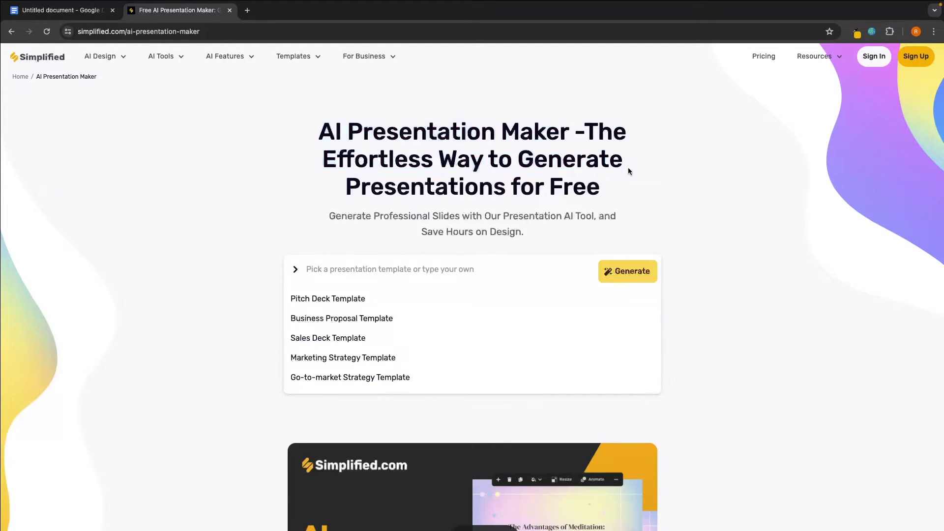
click(438, 272)
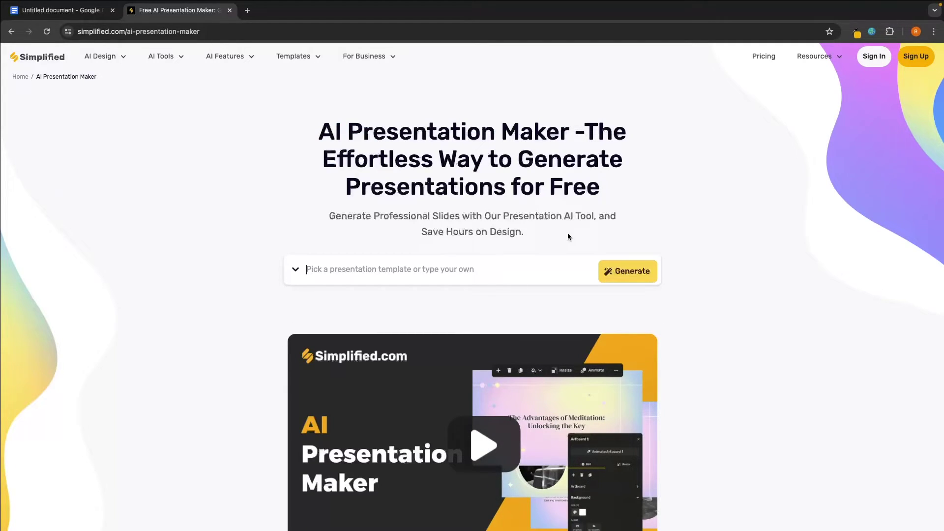
key(ctrl+v)
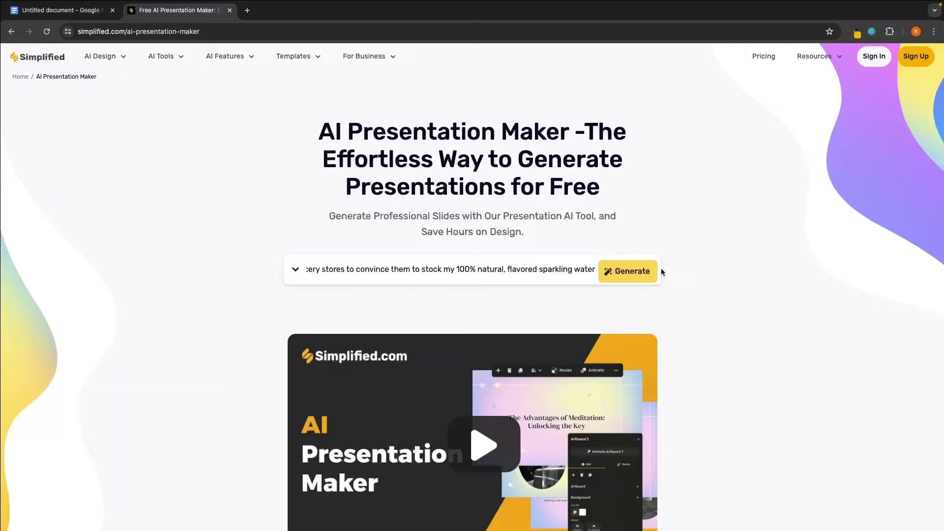
click(630, 272)
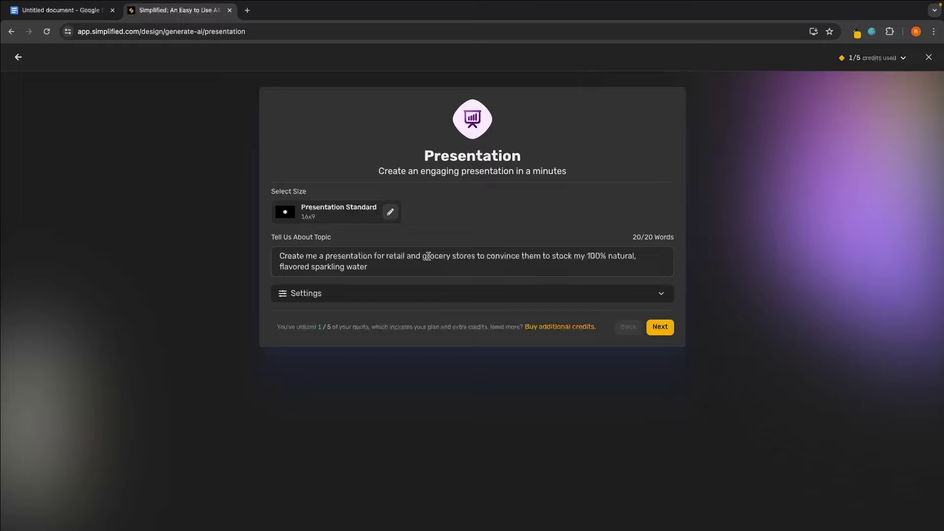
Step: Review the entered topic and its 20/20 word count, then continue to templates
drag(372, 267, 264, 260)
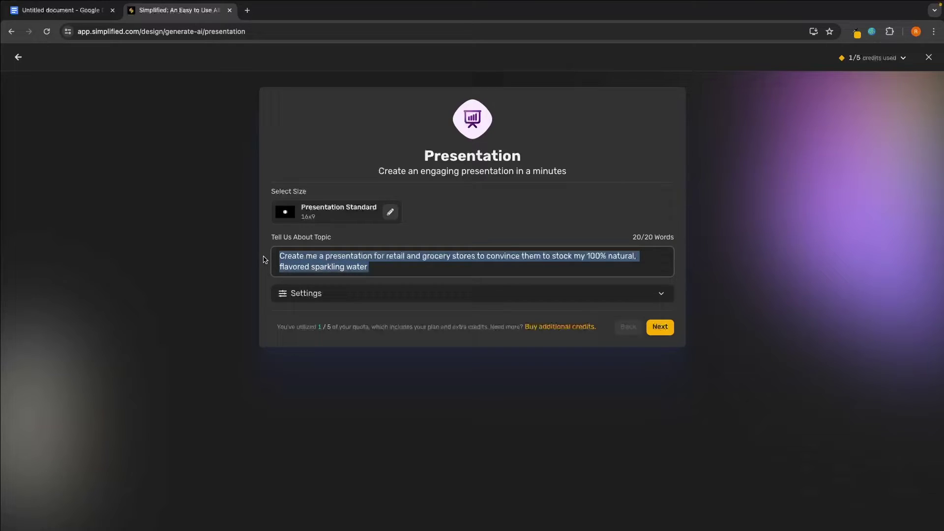
click(264, 259)
drag(631, 239, 678, 240)
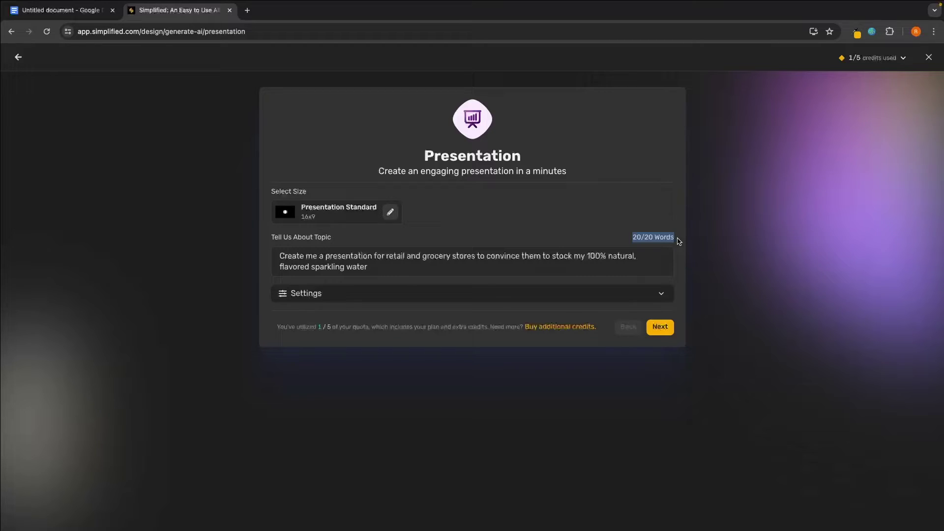
click(660, 327)
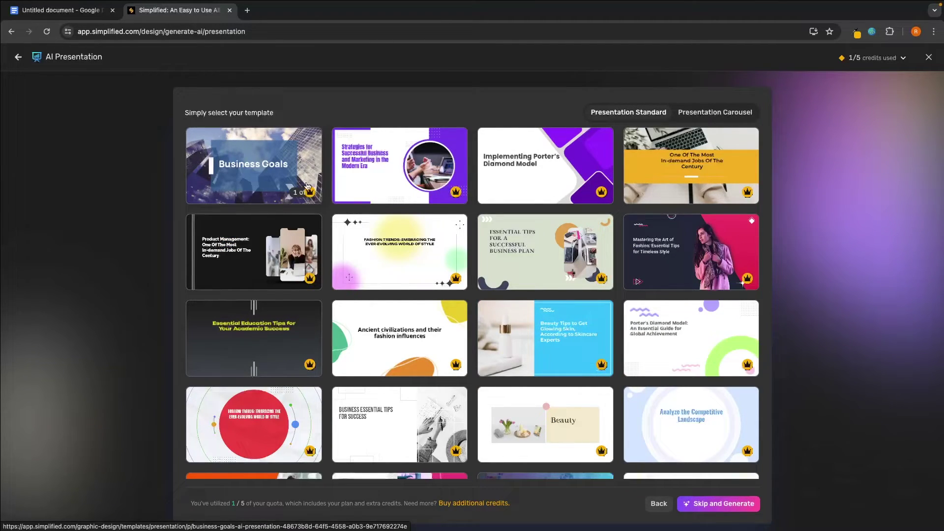
Step: Browse the template grid and generate the deck with Skip and Generate
scroll(582, 279, down, 3)
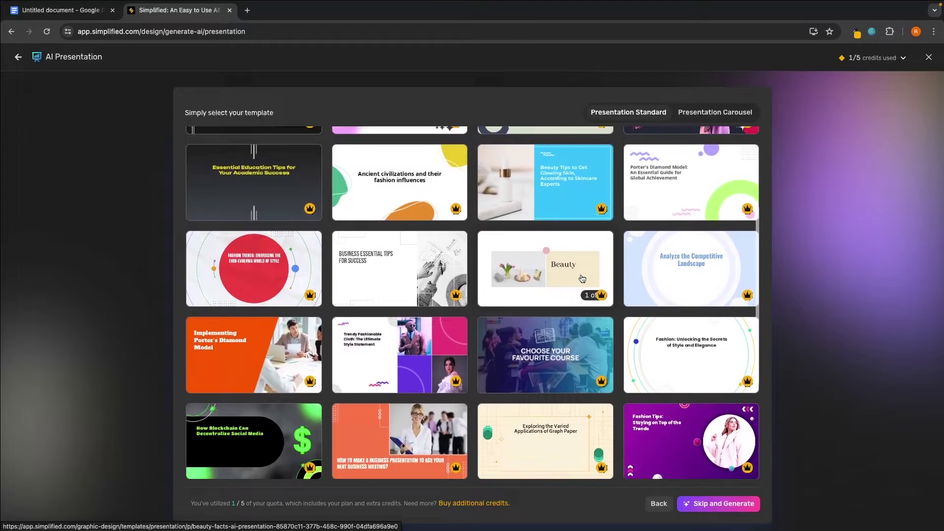
scroll(582, 279, down, 4)
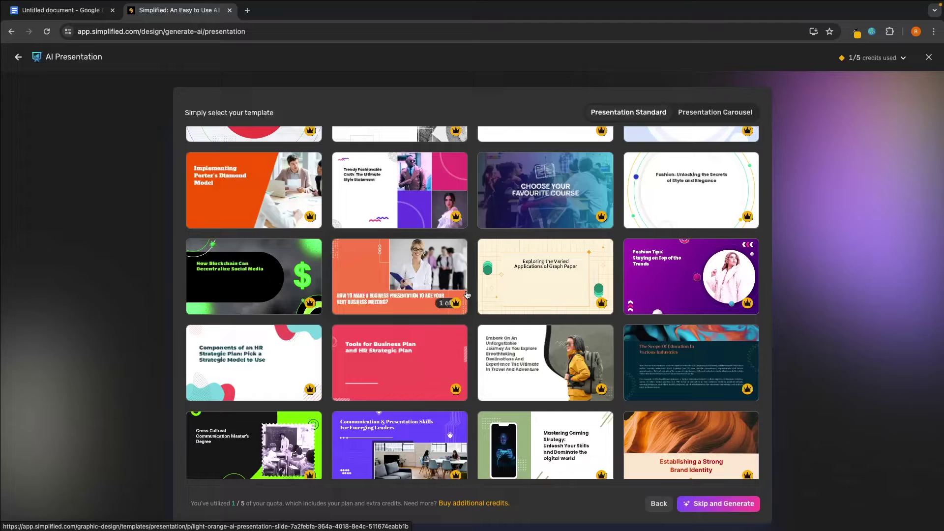
scroll(451, 335, up, 6)
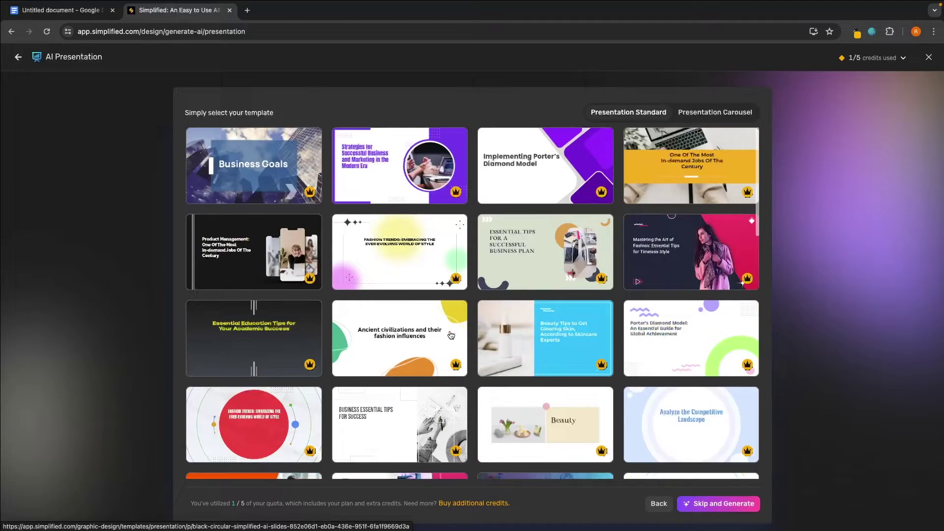
click(719, 504)
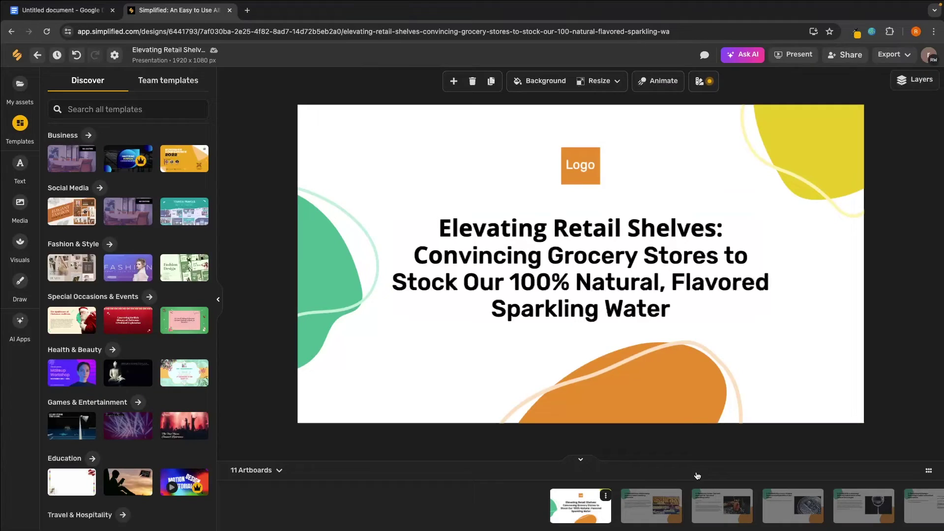
Step: Step through Introduction, Product Overview, Competitive Analysis and Distribution Plan to Partnership Opportunities
key(Down)
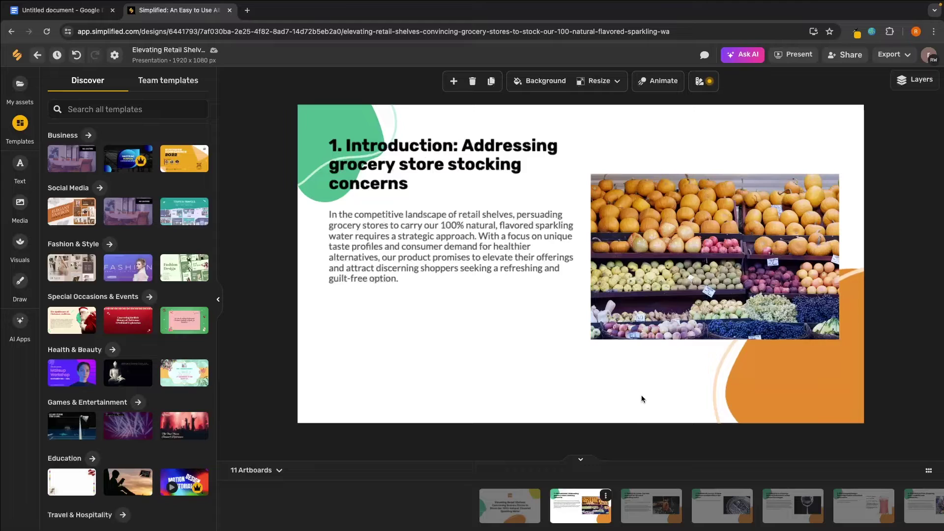
key(Down)
key(Down)
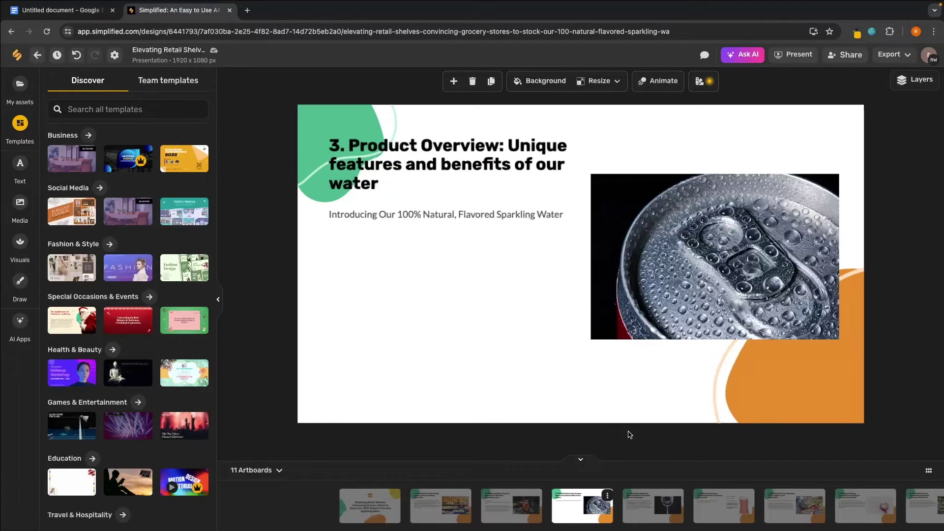
key(Down)
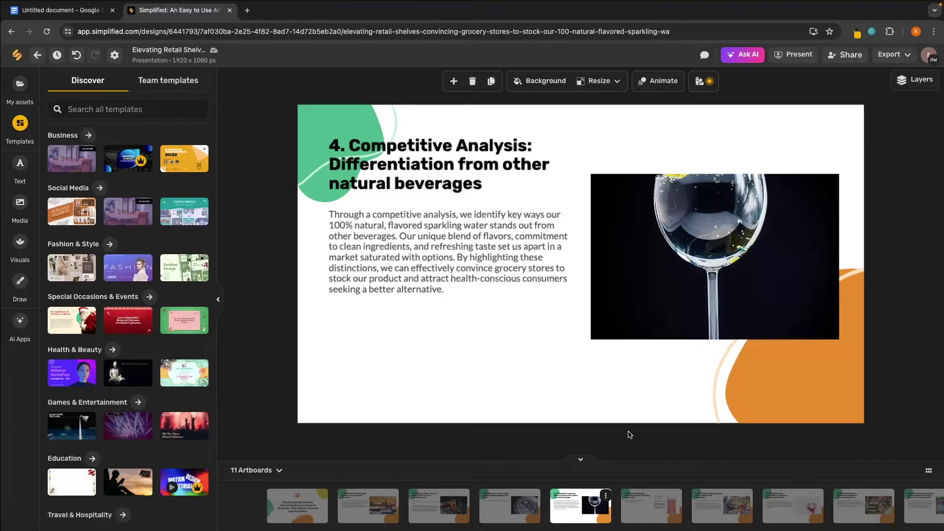
key(Down)
key(Down)
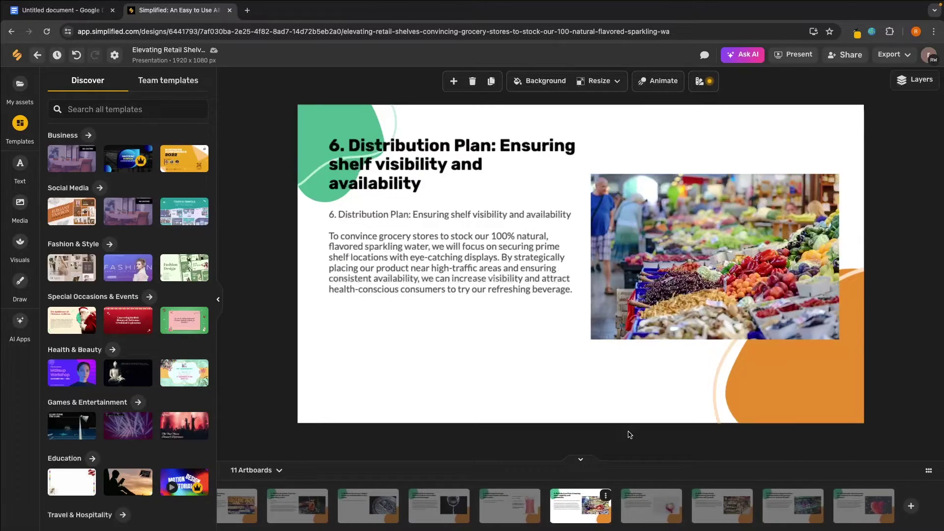
key(Down)
key(Down)
key(Down)
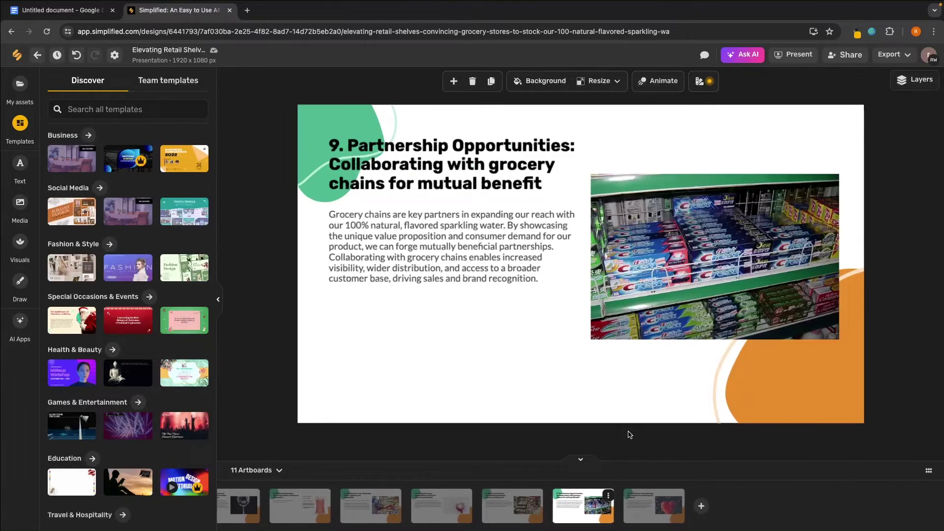
key(Down)
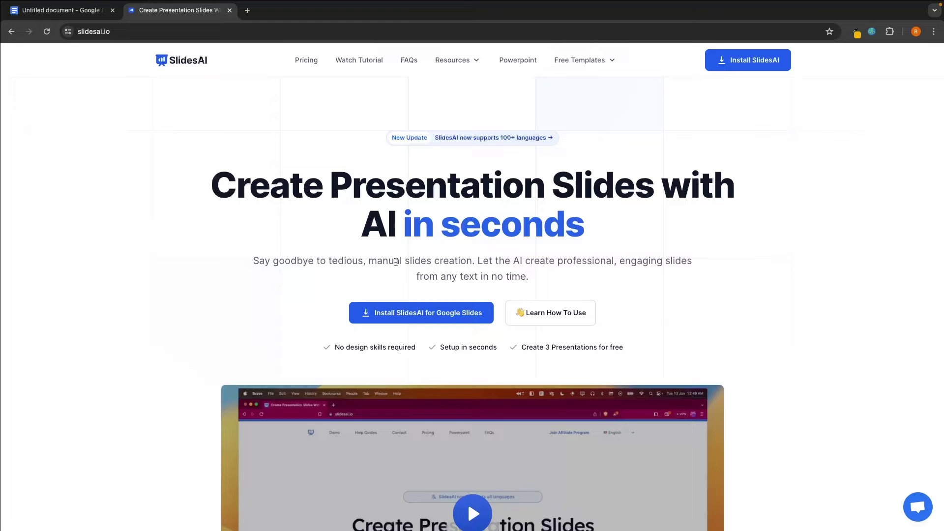
scroll(487, 327, down, 2)
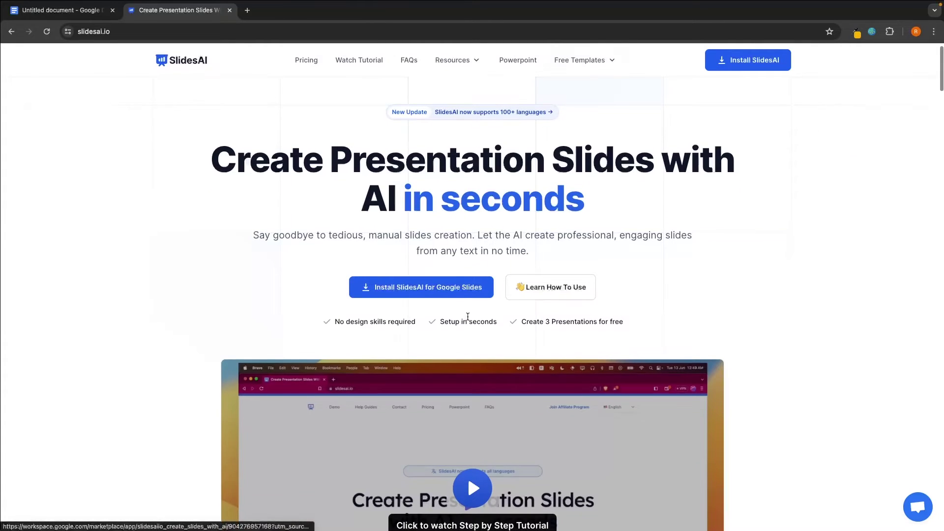
scroll(618, 272, down, 3)
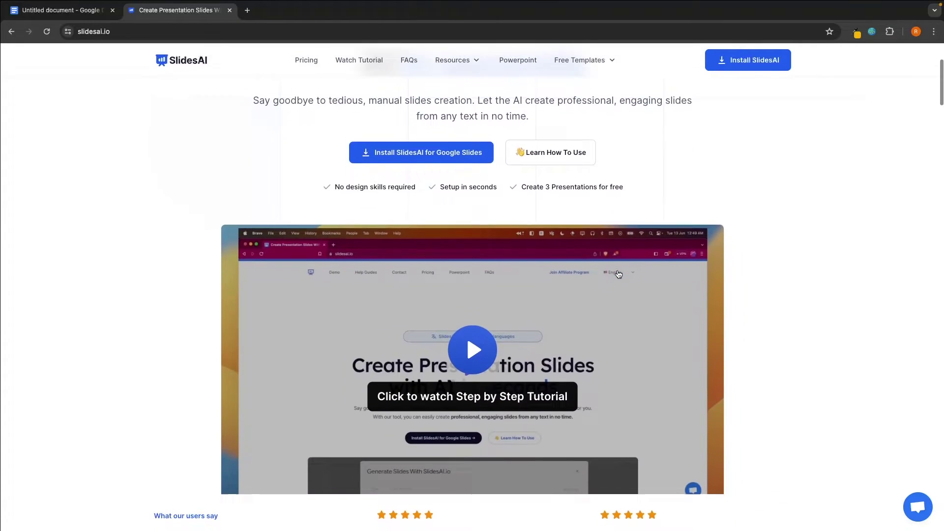
scroll(745, 282, down, 1)
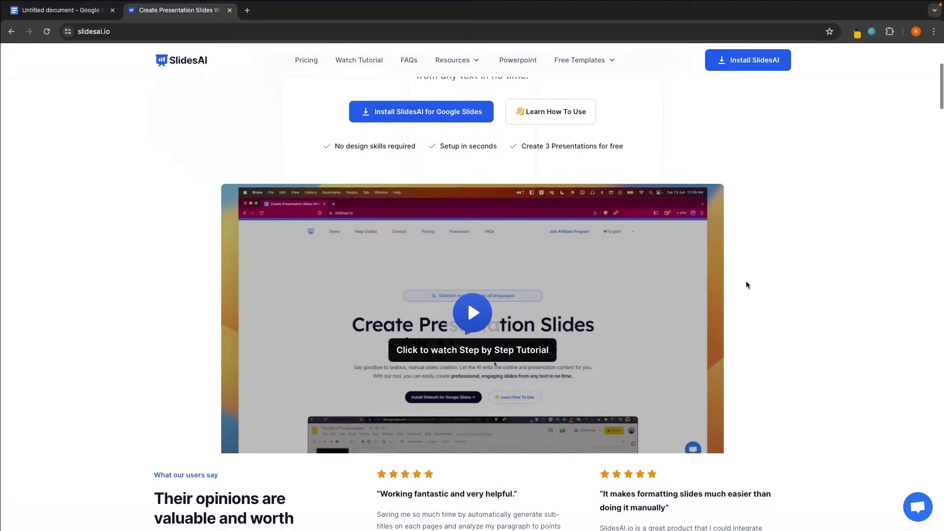
scroll(746, 285, up, 5)
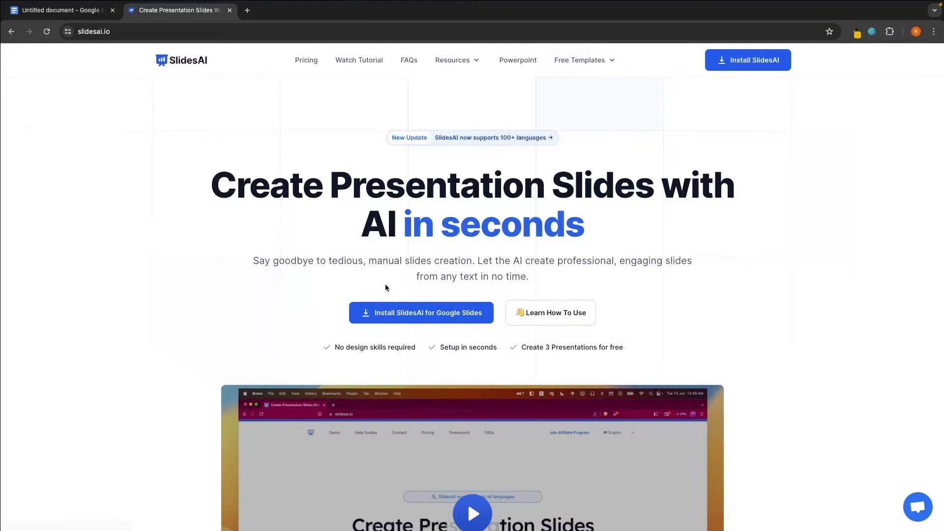
Step: Install the SlidesAI.io add-on for Google Slides from the Marketplace and advance its setup
click(437, 315)
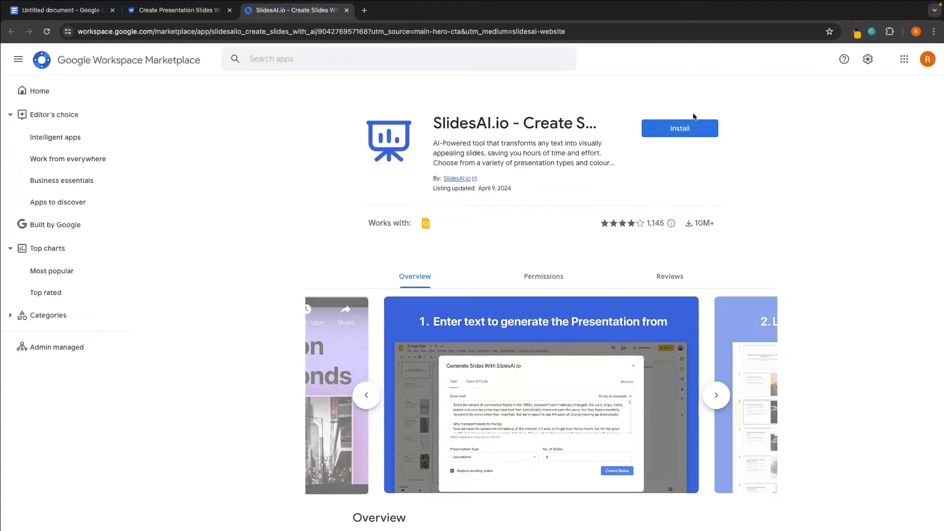
click(691, 129)
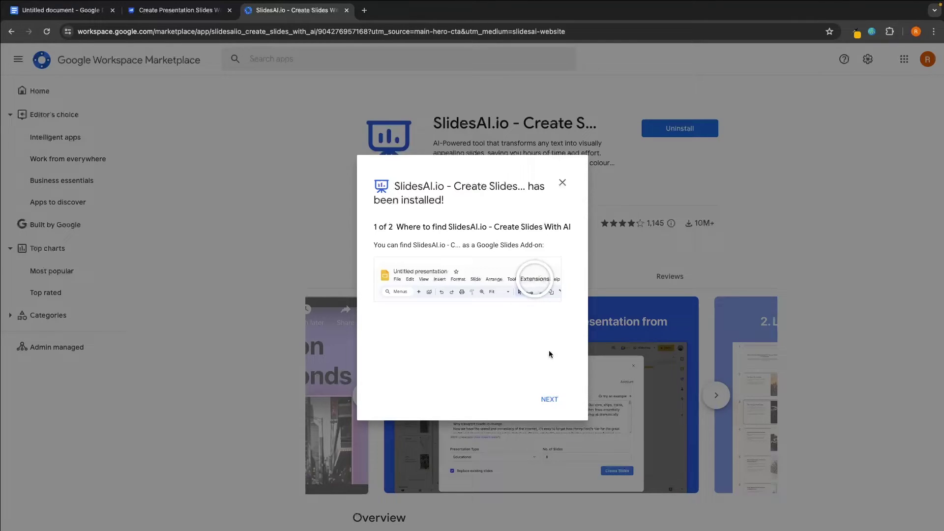
click(549, 398)
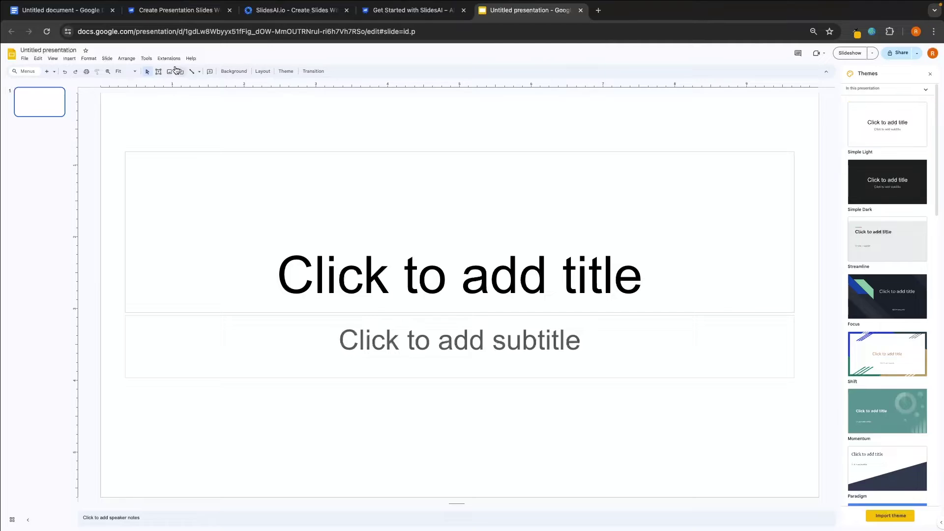
Step: Launch Extensions > SlidesAI.io - Create Slides With AI > Generate Slides
click(170, 58)
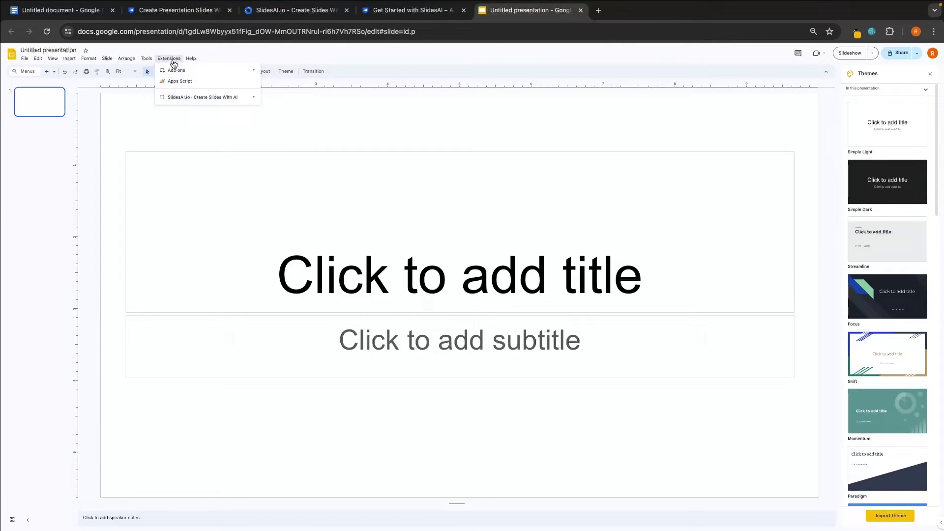
mouse_move(175, 103)
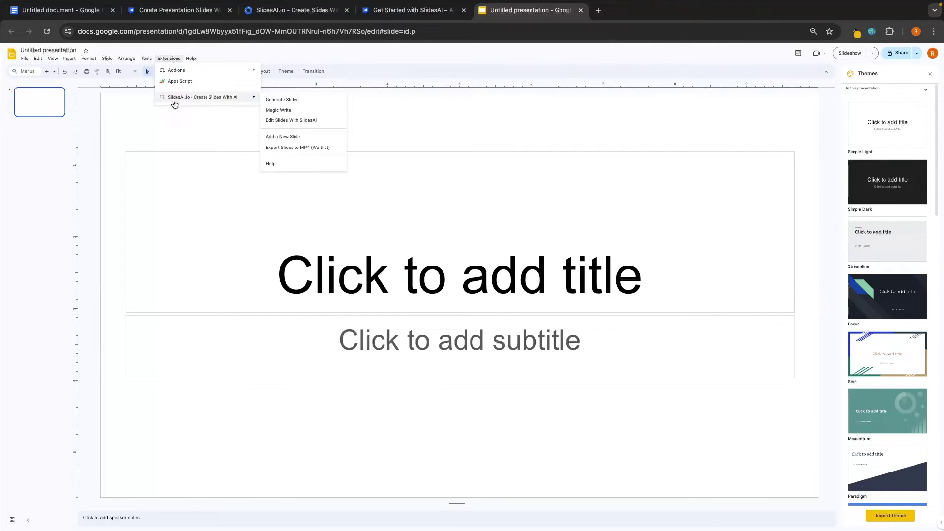
click(290, 100)
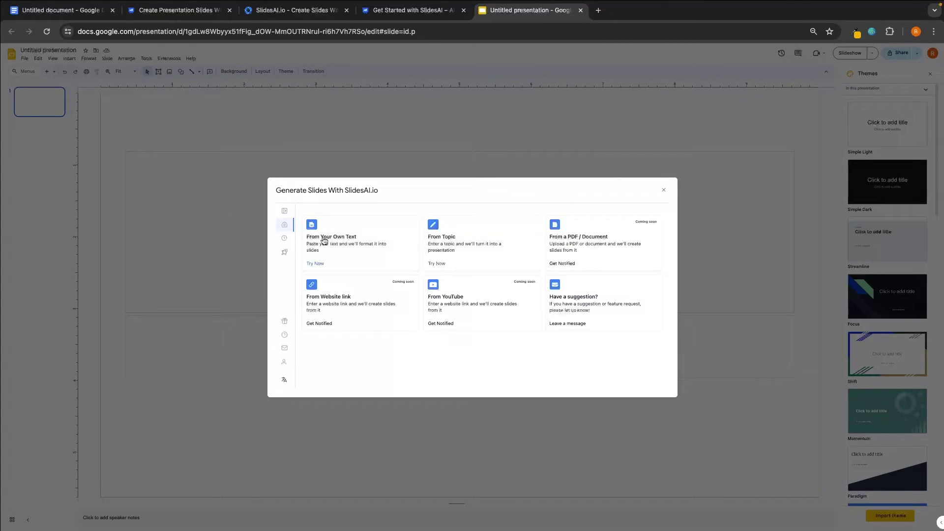
Step: Choose From Your Own Text and paste the prompt, checking the 350-character minimum hint
click(353, 243)
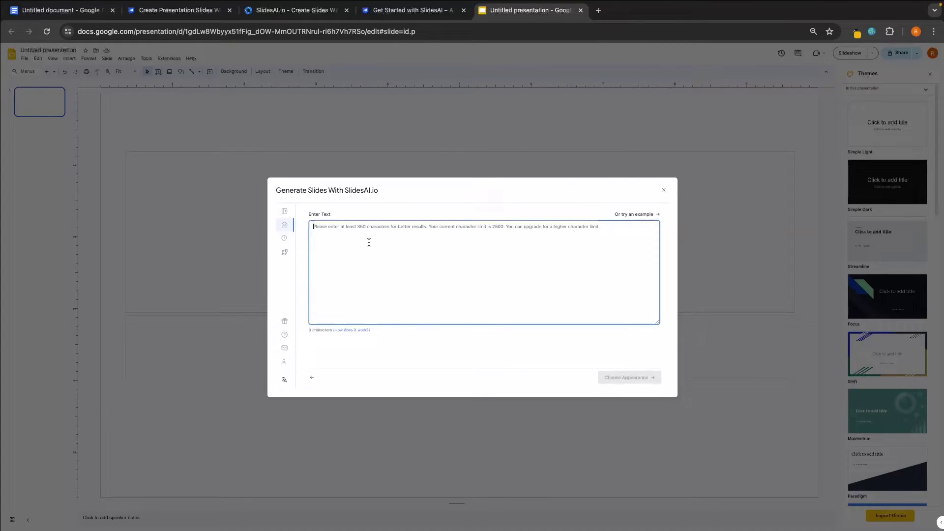
text(Create me a presentation for retail and grocery stores to convince them to stock my 100% natural, flavored sparkling water)
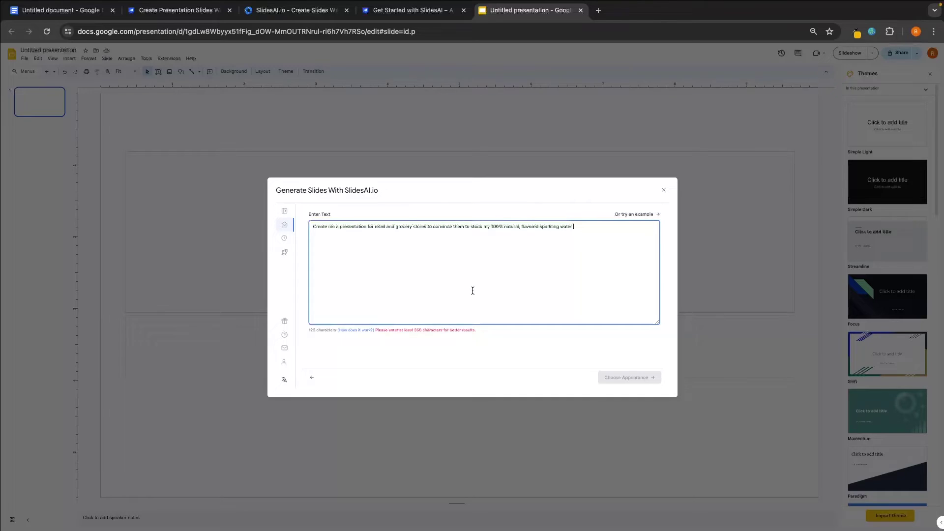
click(379, 330)
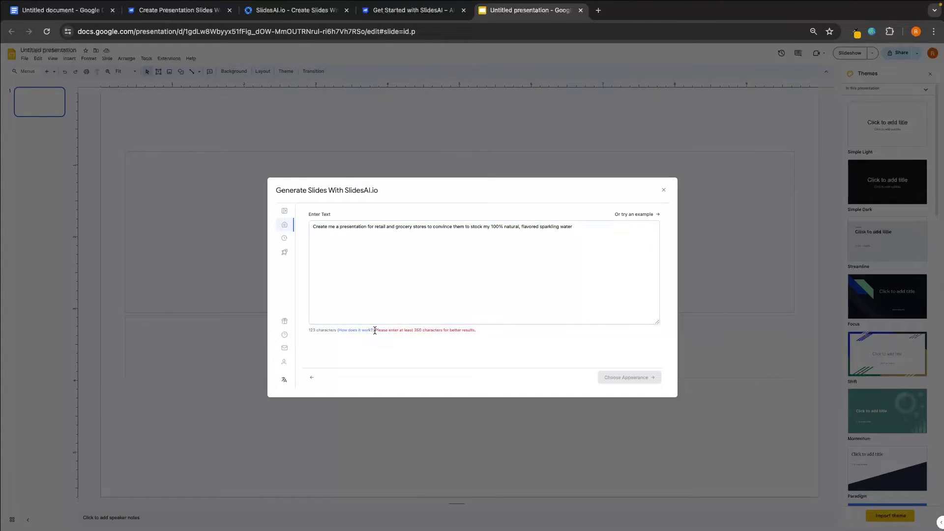
drag(478, 331, 376, 331)
click(456, 338)
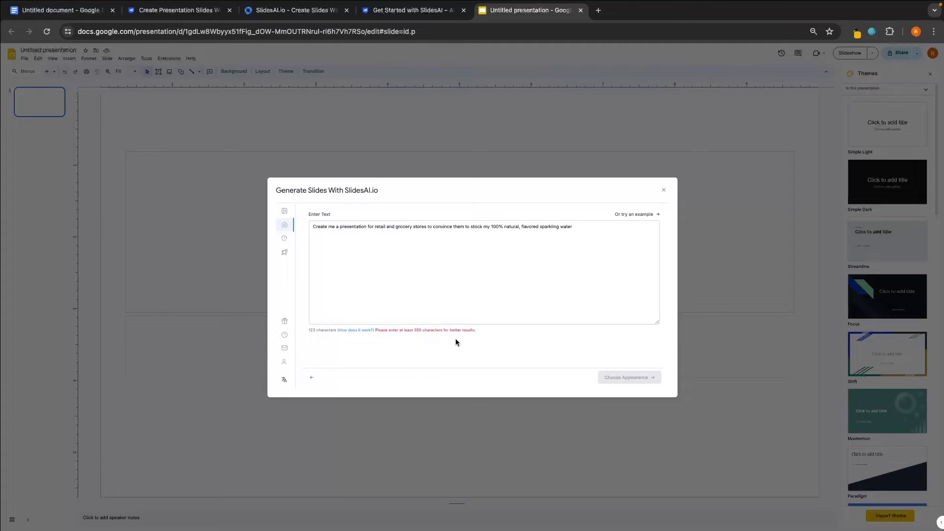
Step: Append details on the product's USPs, store profit and health to the prompt
click(596, 255)
key(BackSpace)
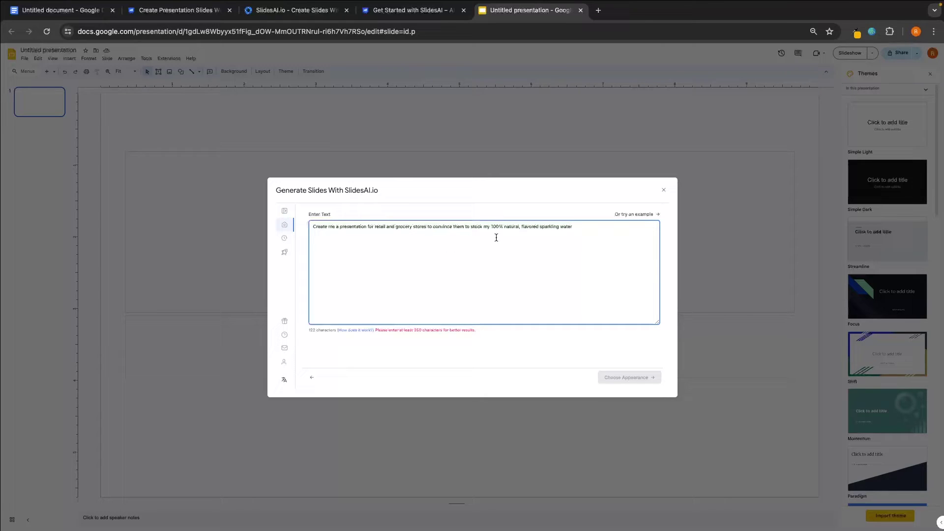
text(. Mention the USPs of the product, how much profit the store will bring and other important things that would make the stores convinced to stock my product. The water is infused, not flavored so it has 0 calories and 0 sugar and is healthy.)
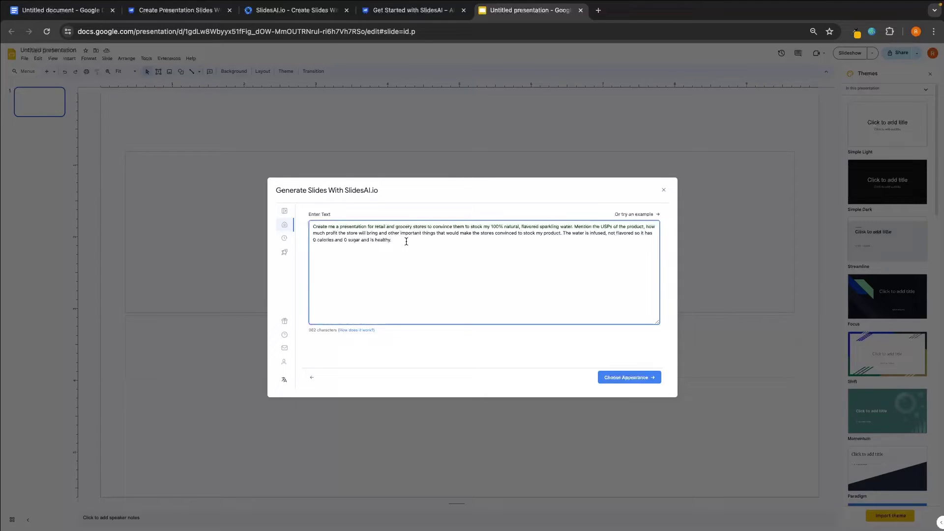
drag(574, 226, 646, 224)
click(644, 241)
Step: Generate a Pitch Deck with Auto slide count and the default theme and layout
click(627, 378)
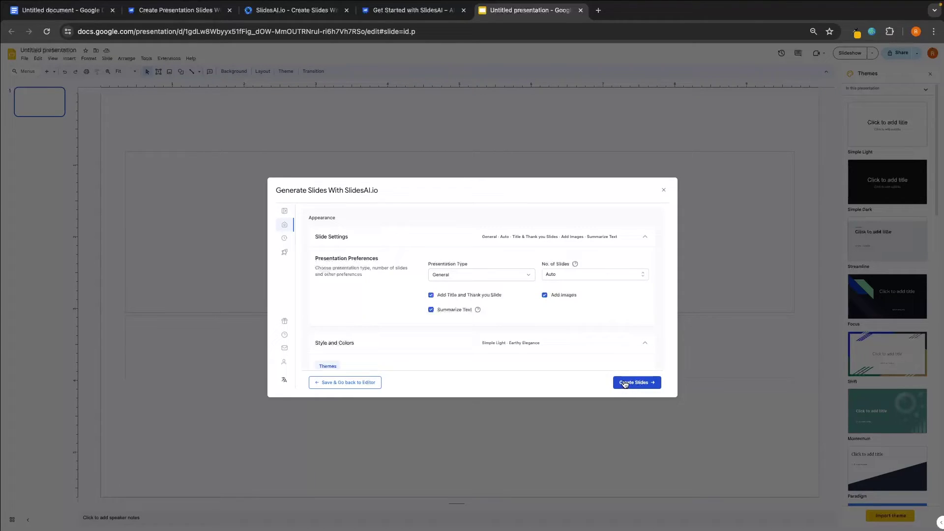
click(456, 275)
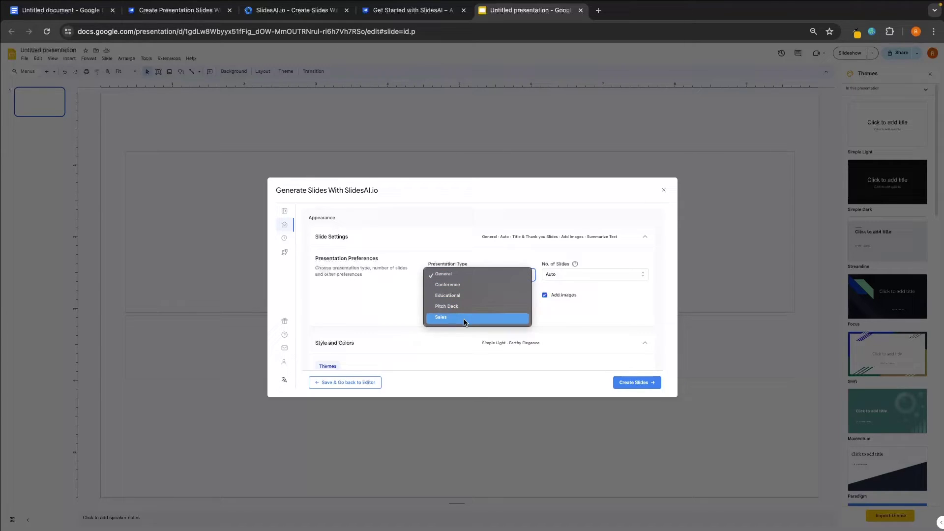
click(452, 306)
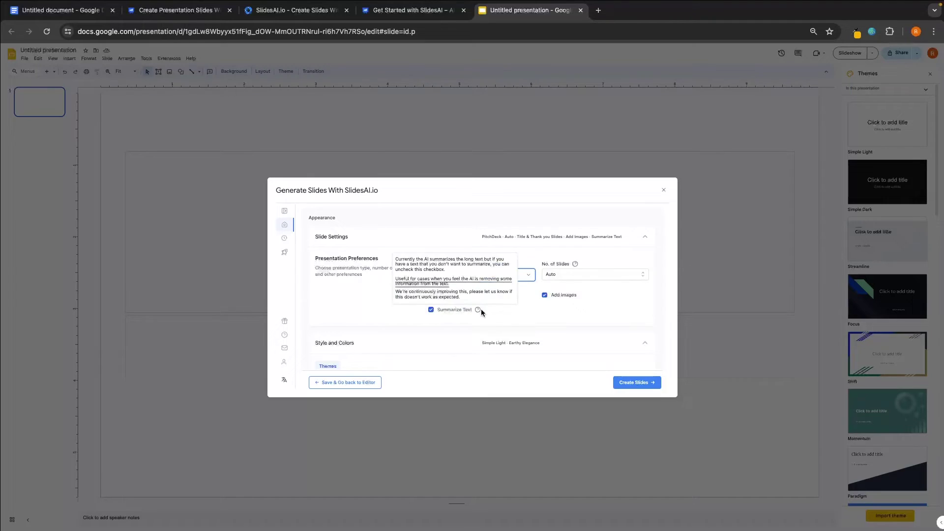
click(562, 274)
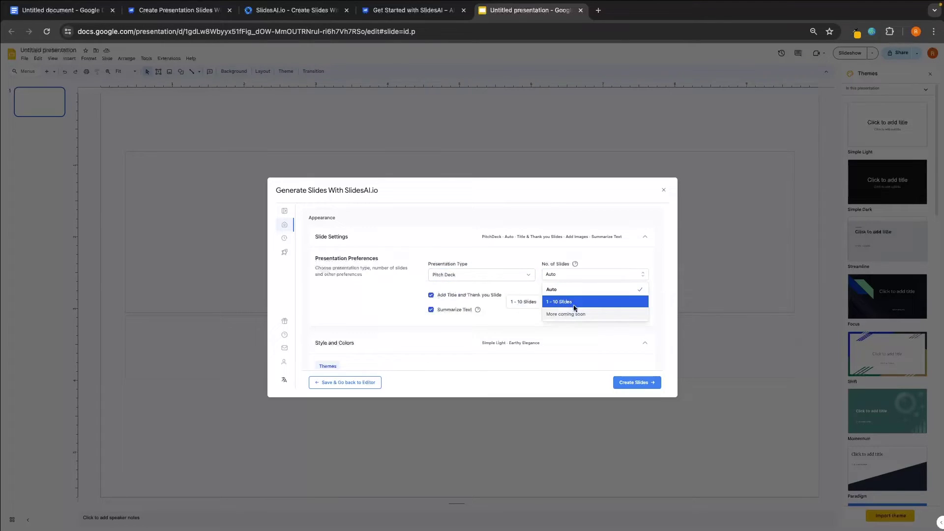
click(538, 253)
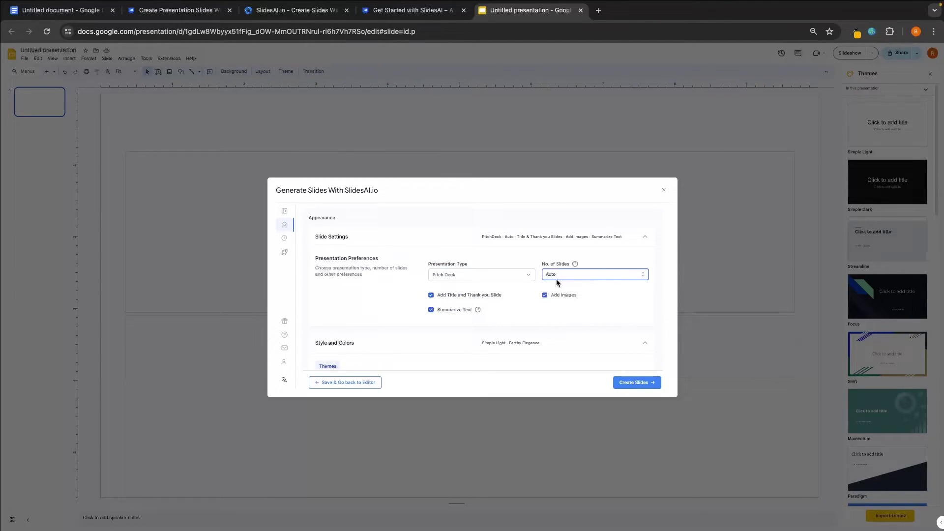
scroll(469, 279, down, 3)
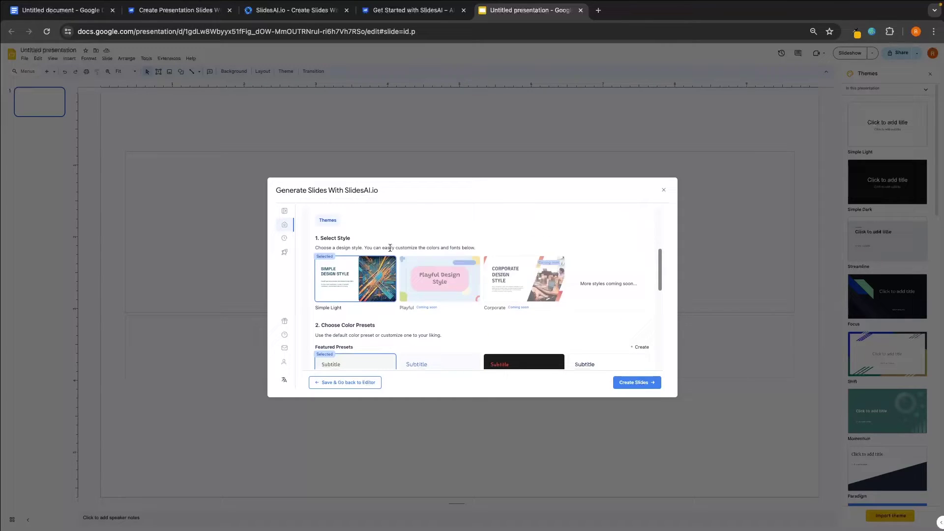
scroll(469, 279, down, 4)
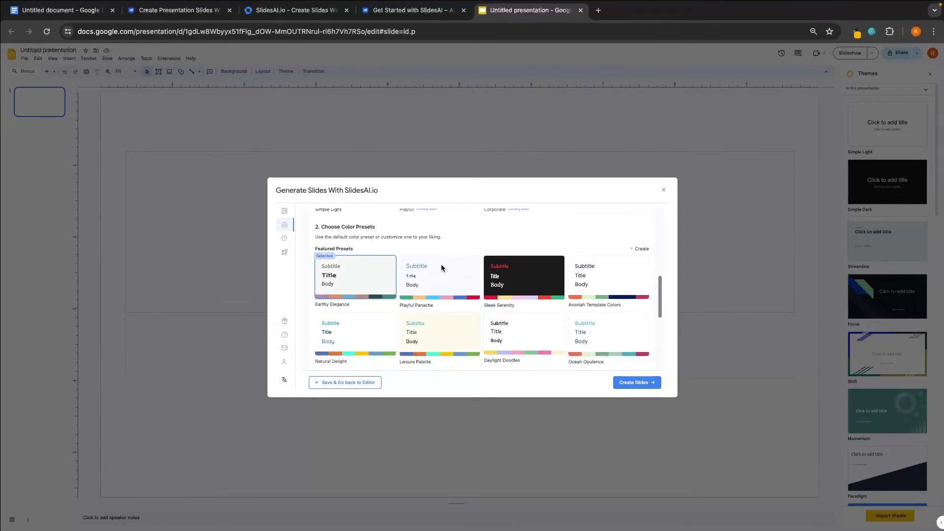
scroll(441, 268, up, 1)
scroll(442, 268, down, 3)
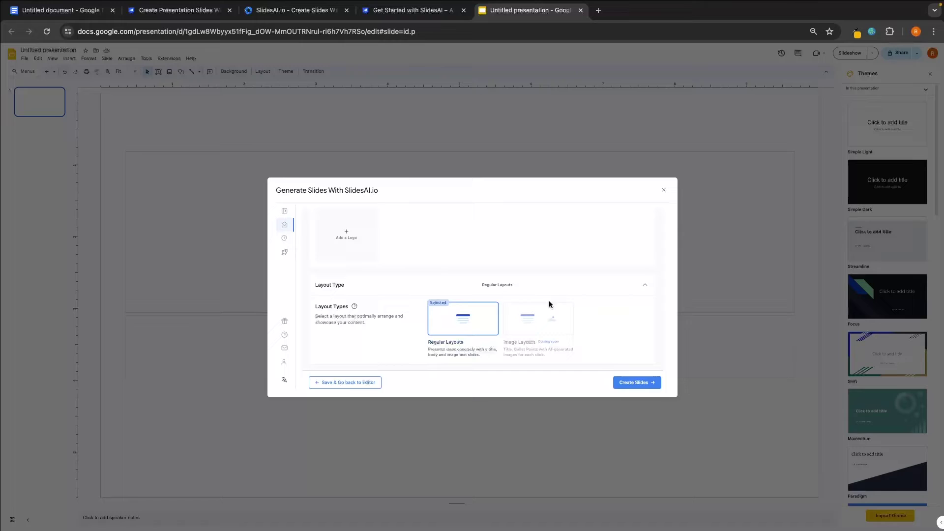
click(630, 385)
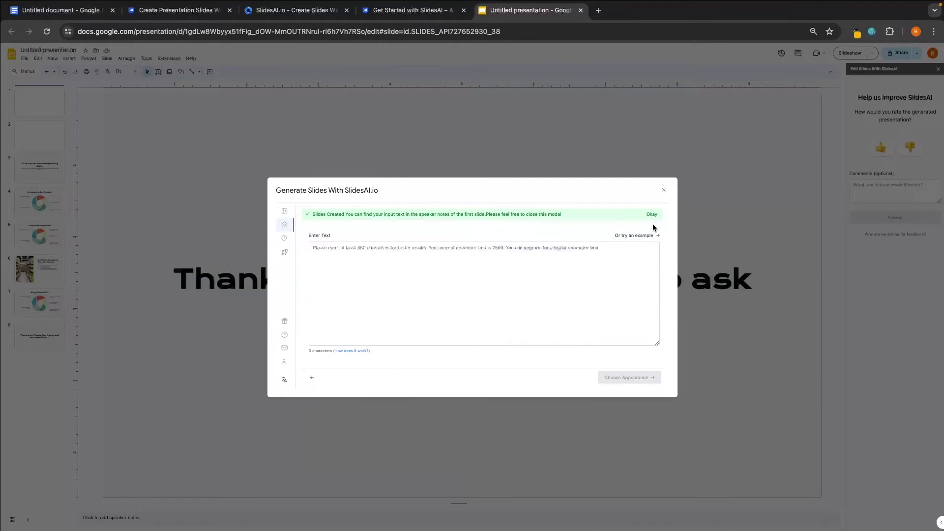
Step: Close the SlidesAI window and view the title and Introducing Our Product slides
click(664, 191)
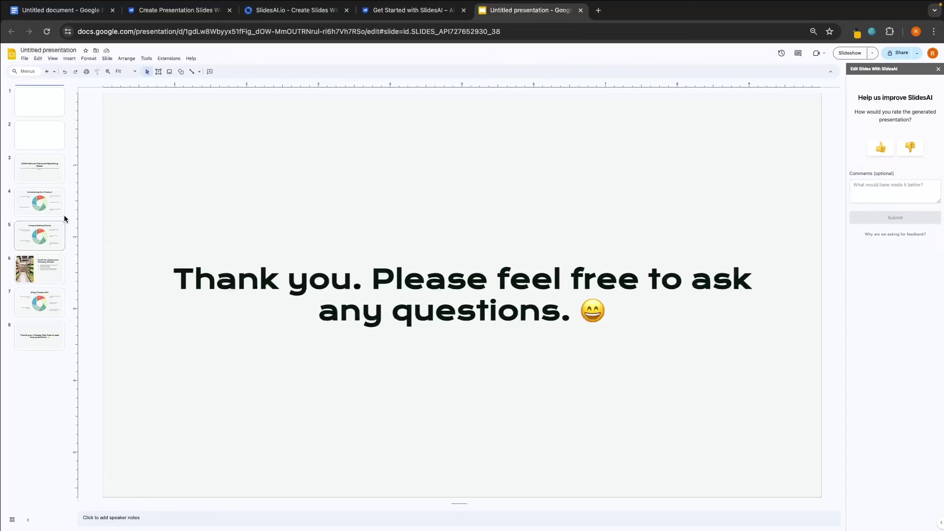
click(53, 102)
key(Down)
key(Down)
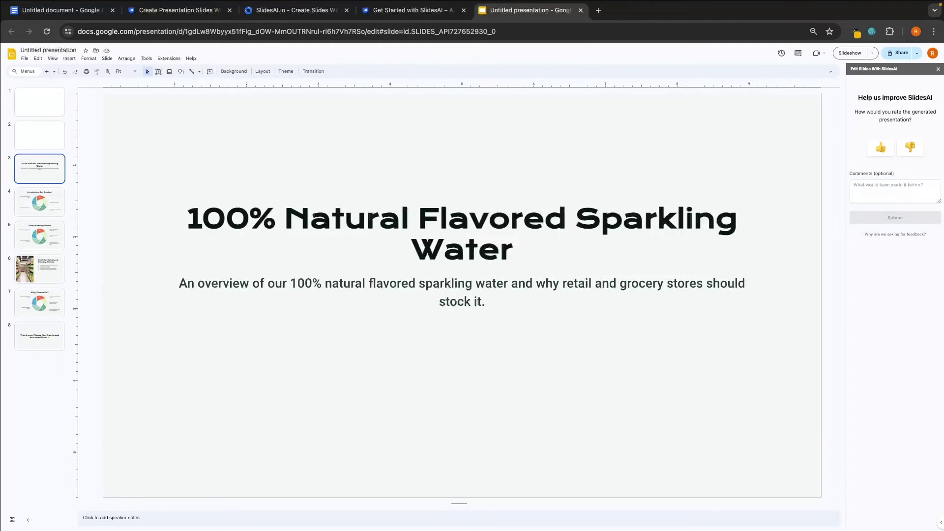
key(Down)
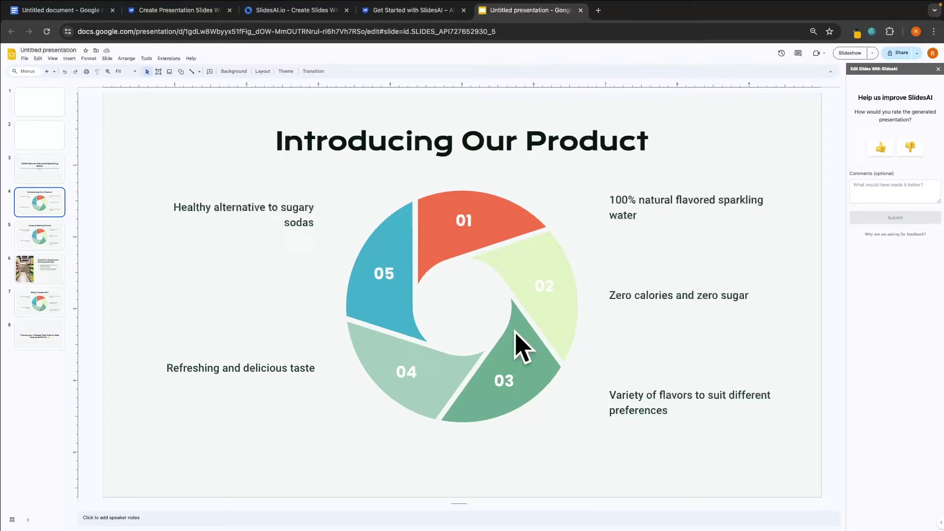
Step: Review the Unique Selling Points, Profit for Retail and Grocery Stores, and Why Choose Us? slides
key(Down)
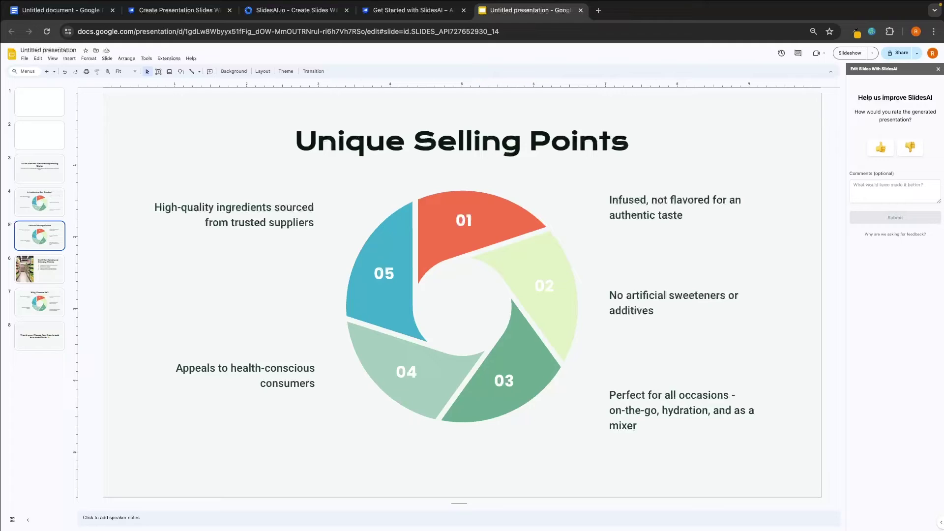
key(Down)
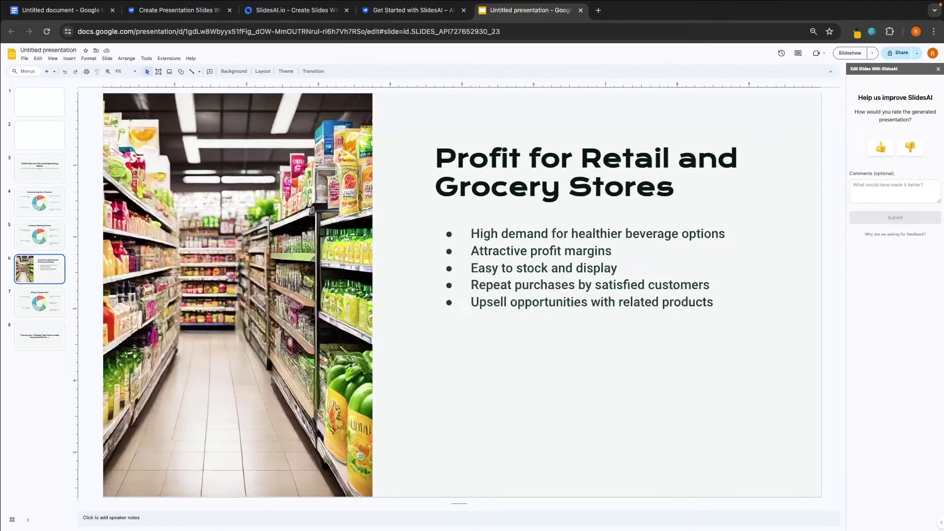
key(Down)
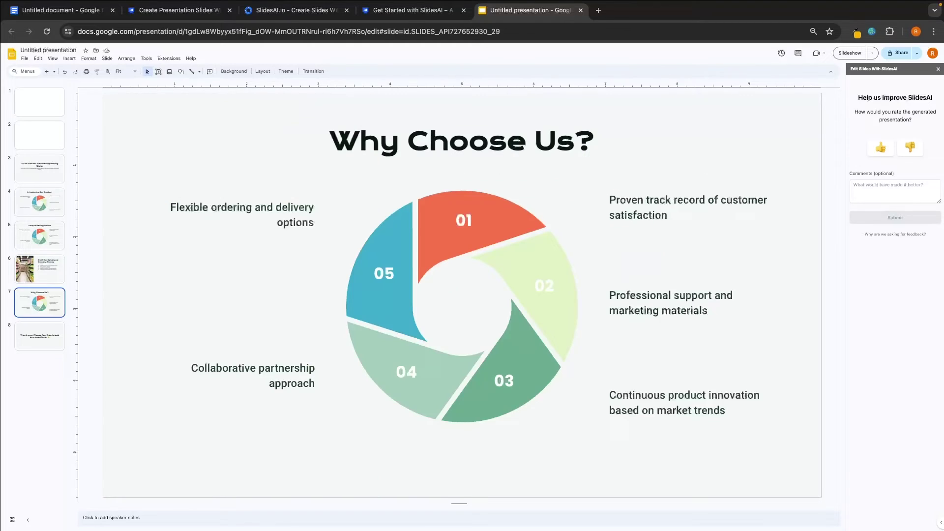
key(Up)
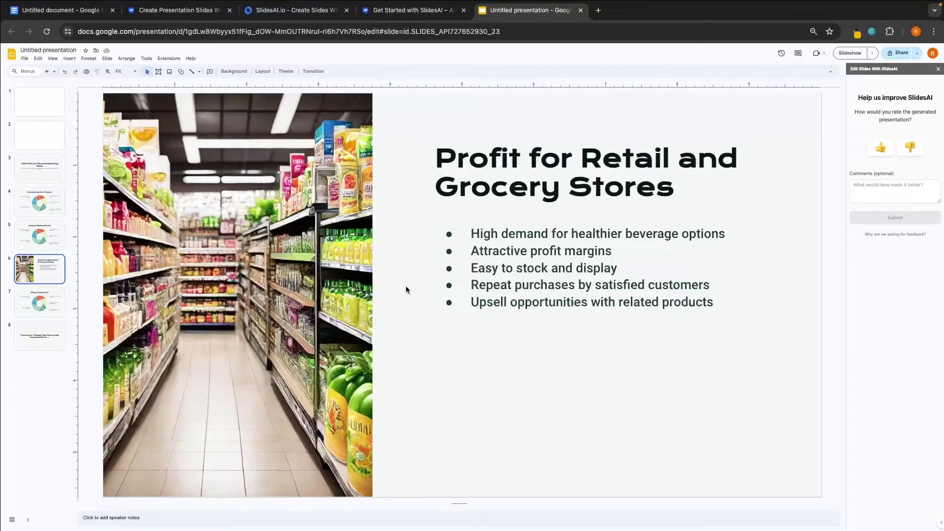
key(Down)
key(Down)
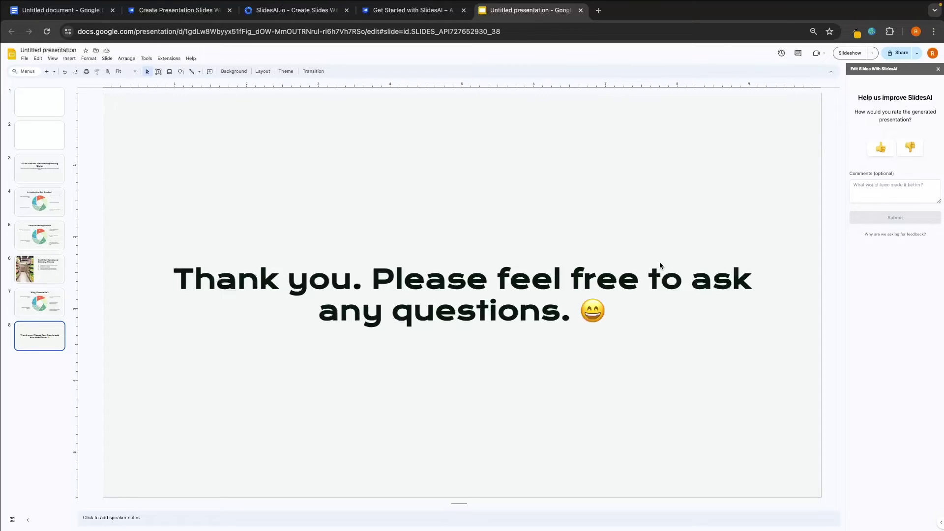
key(Up)
key(Up)
key(Up)
key(Up)
key(Down)
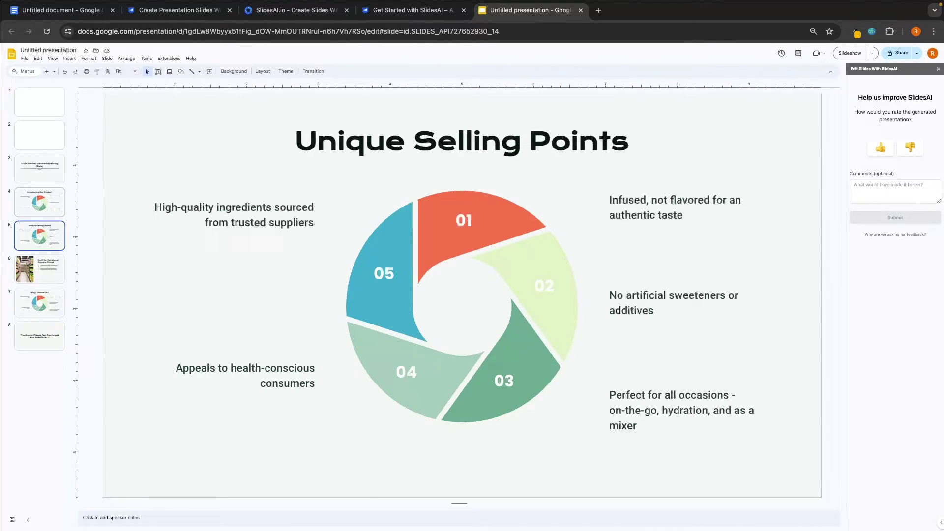
key(Down)
key(Down)
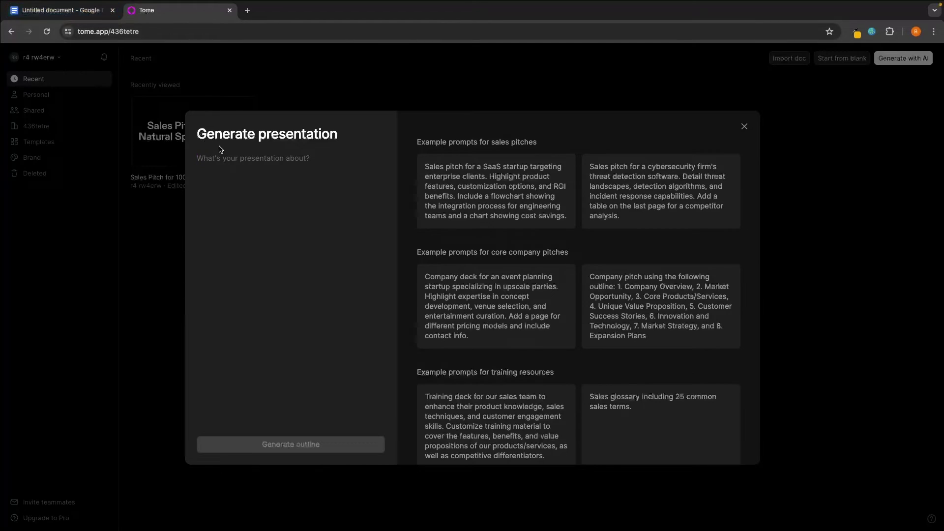
Step: Paste the sparkling water retail pitch prompt and generate an eight-section Tome outline
text(Create me a presentation for retail and grocery stores to convince them to stock my 100% natural, flavored sparkling water)
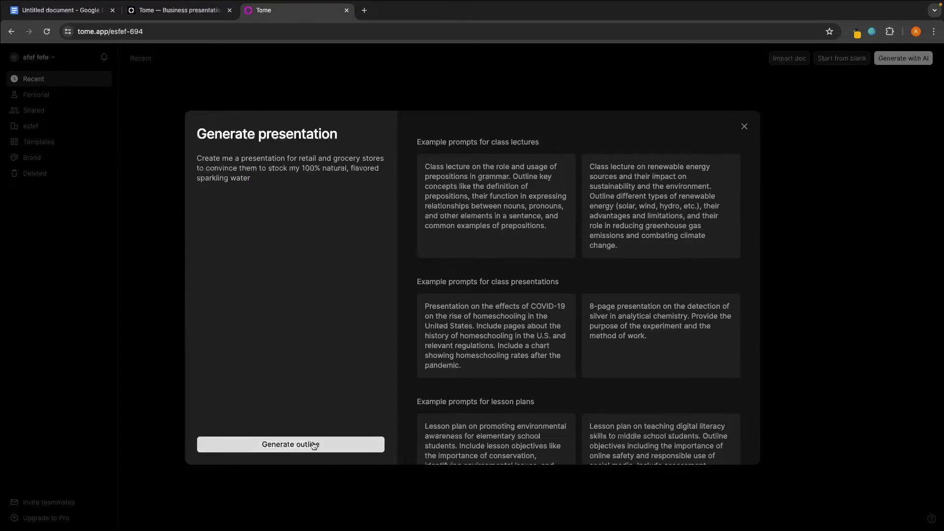
click(310, 445)
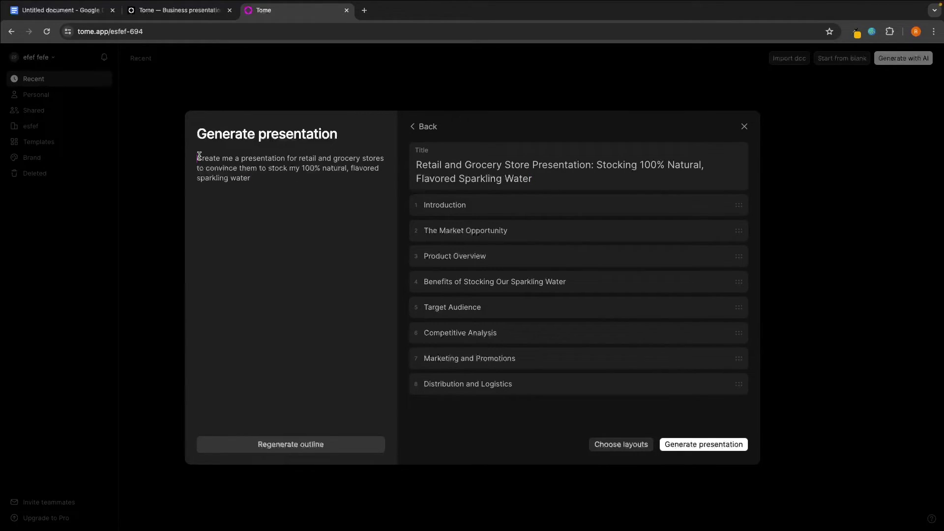
drag(198, 157, 274, 195)
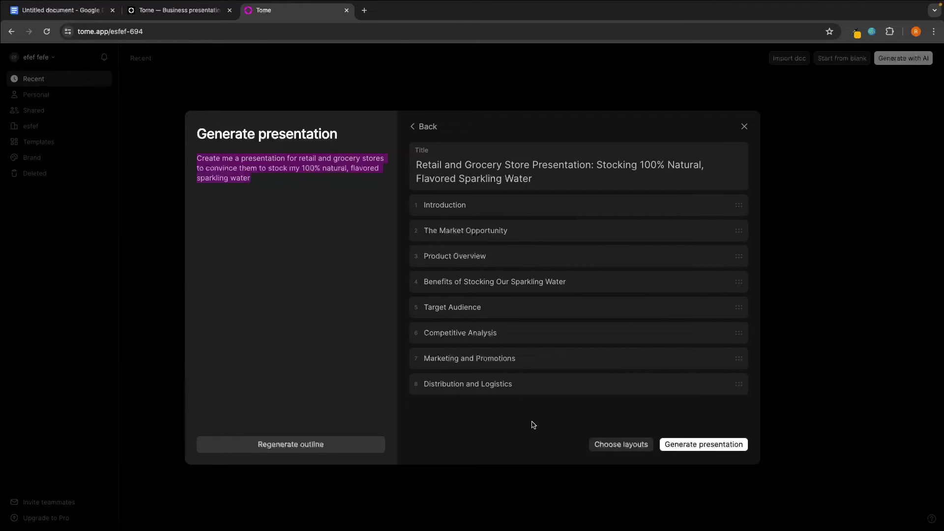
Step: Generate the 9-page Tome deck from the outline and open its Introduction page
click(704, 444)
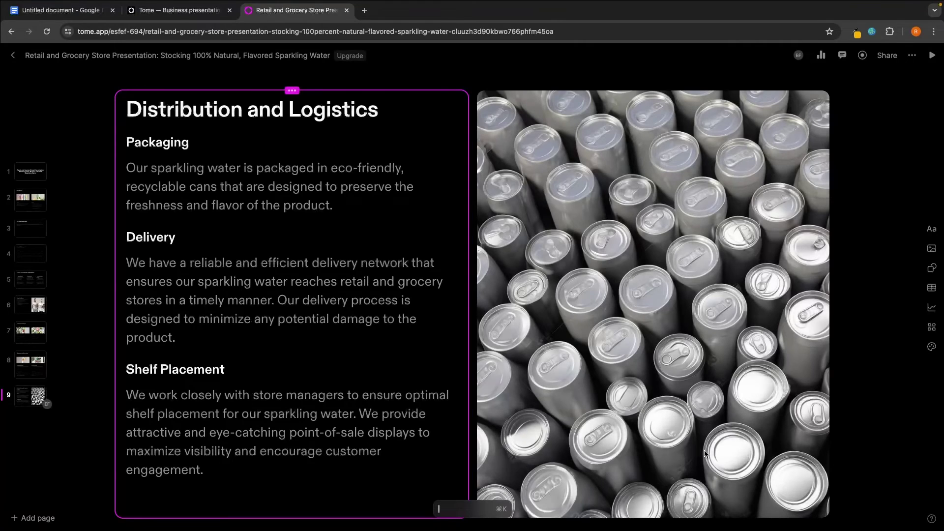
click(35, 200)
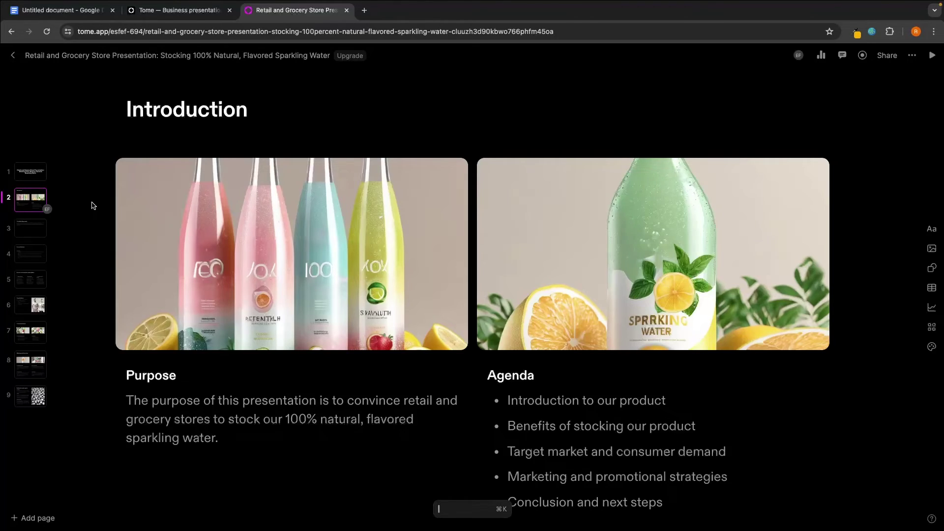
scroll(206, 234, up, 2)
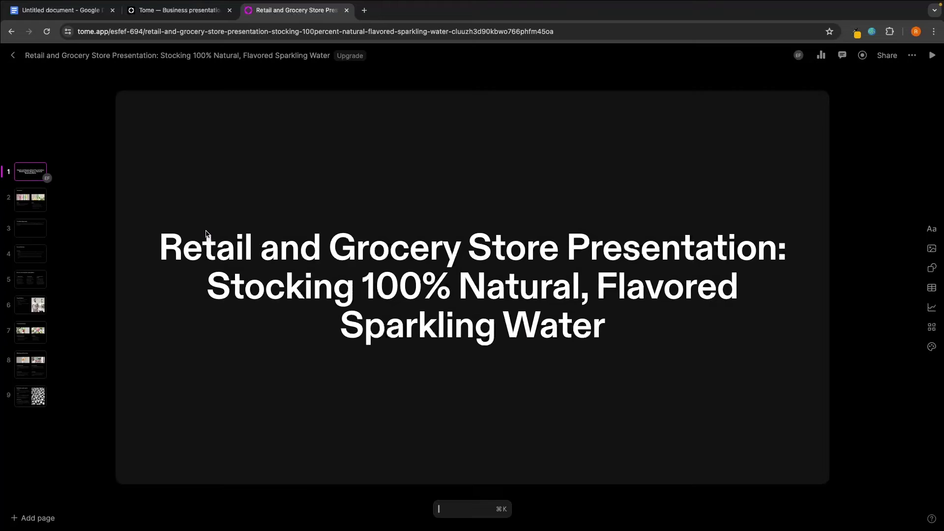
scroll(206, 234, down, 2)
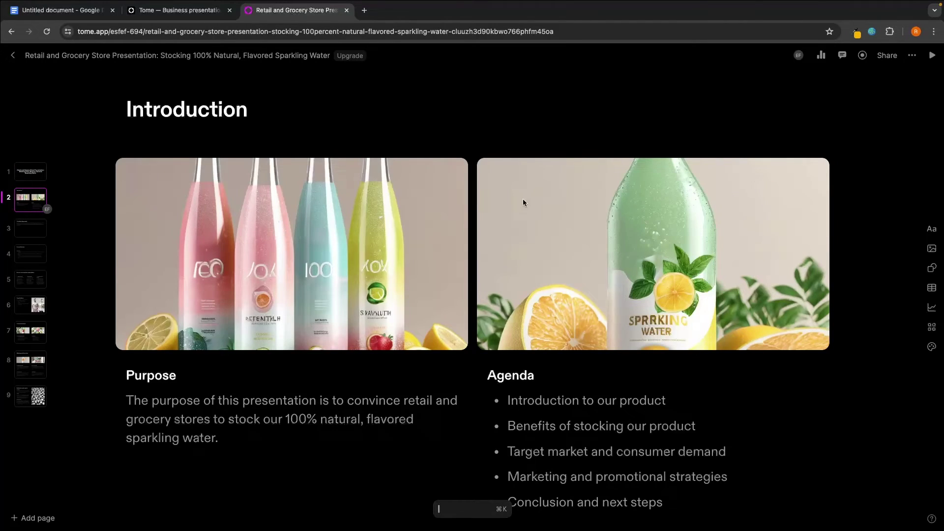
scroll(523, 202, down, 2)
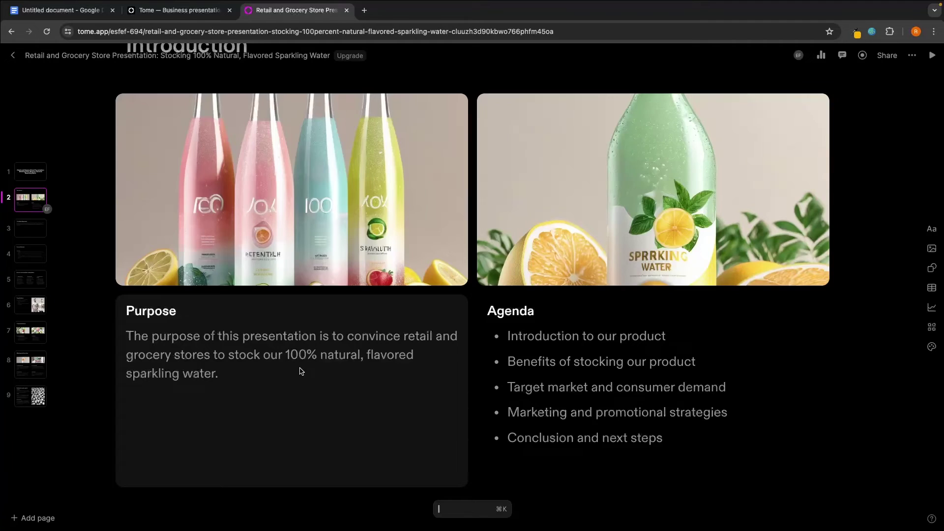
Step: Select part of the Purpose paragraph, then select and deselect the Agenda card
click(272, 373)
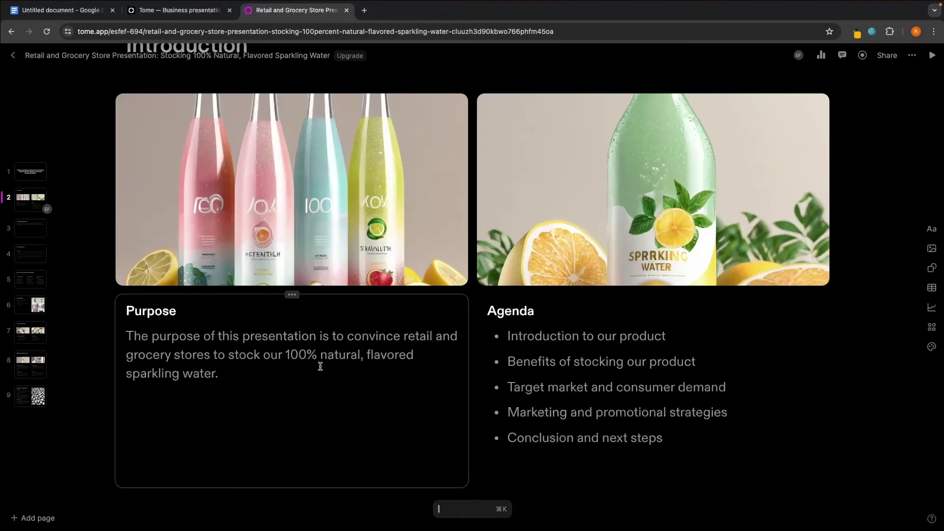
drag(126, 335, 392, 377)
click(390, 380)
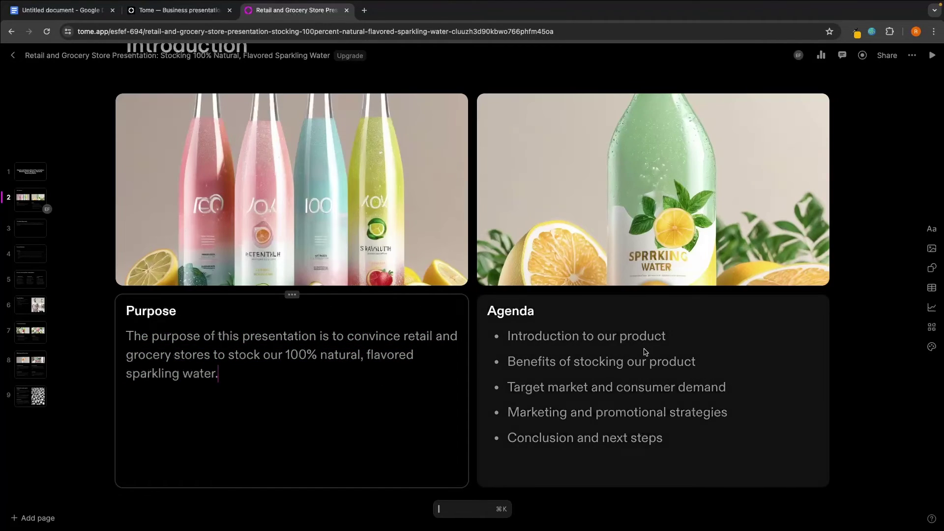
click(621, 315)
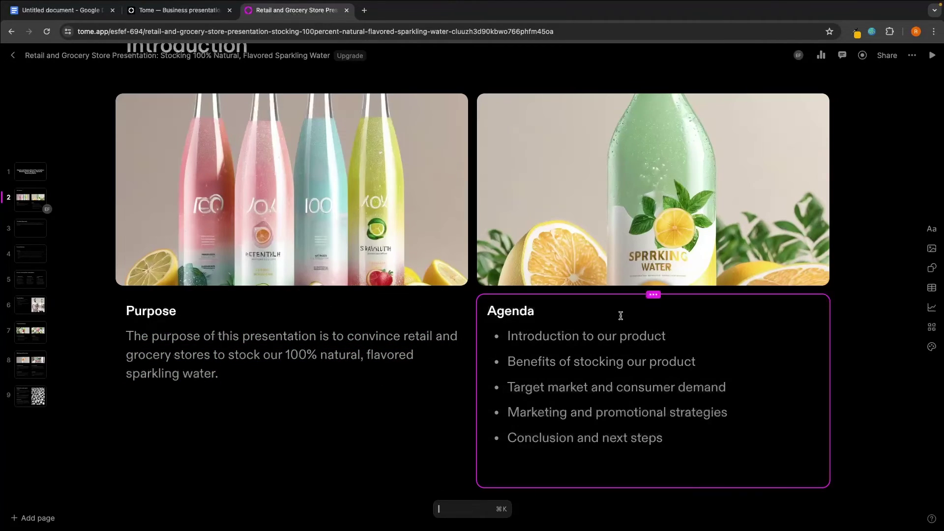
click(881, 334)
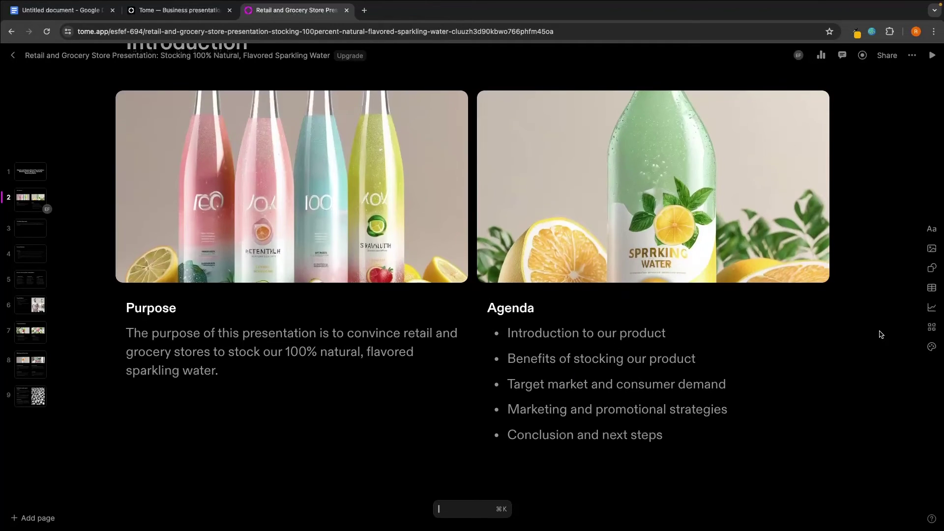
Step: Scroll through pages 3 to 9, from The Market Opportunity to Distribution and Logistics
scroll(881, 334, down, 3)
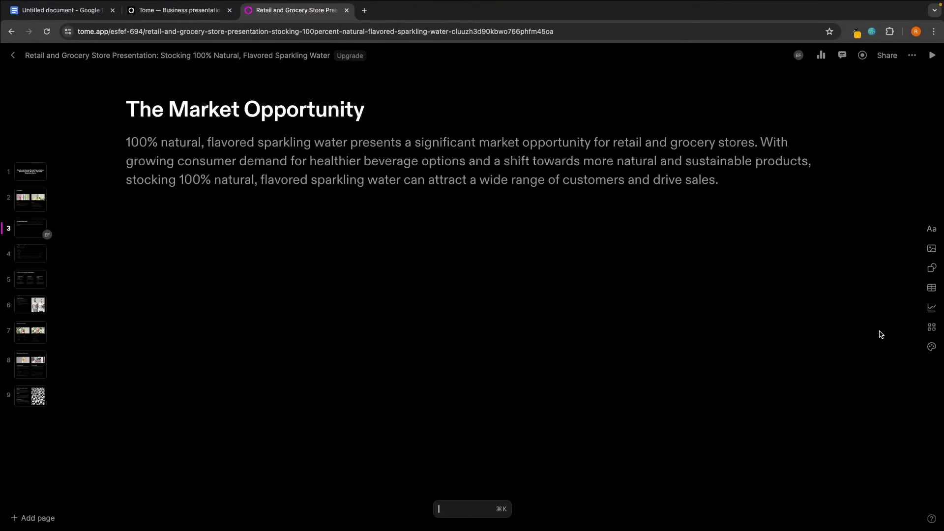
scroll(881, 334, down, 3)
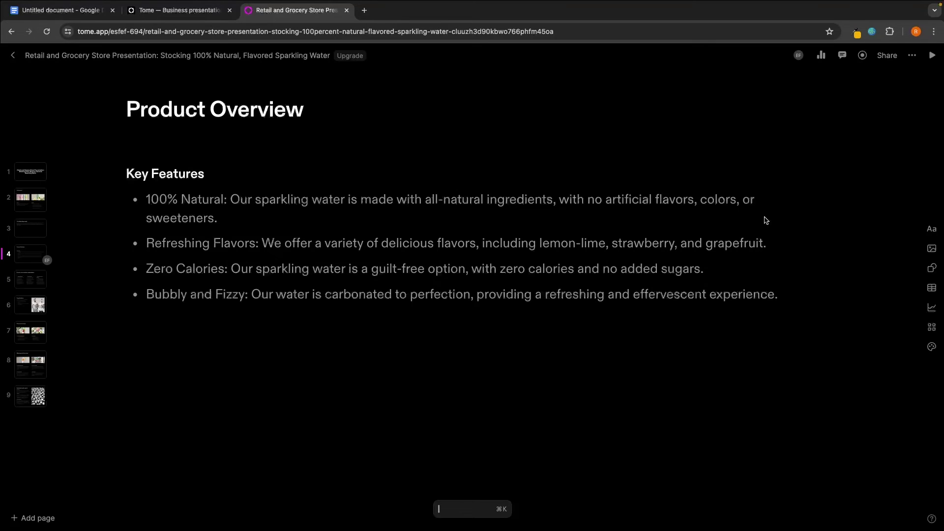
scroll(208, 147, down, 3)
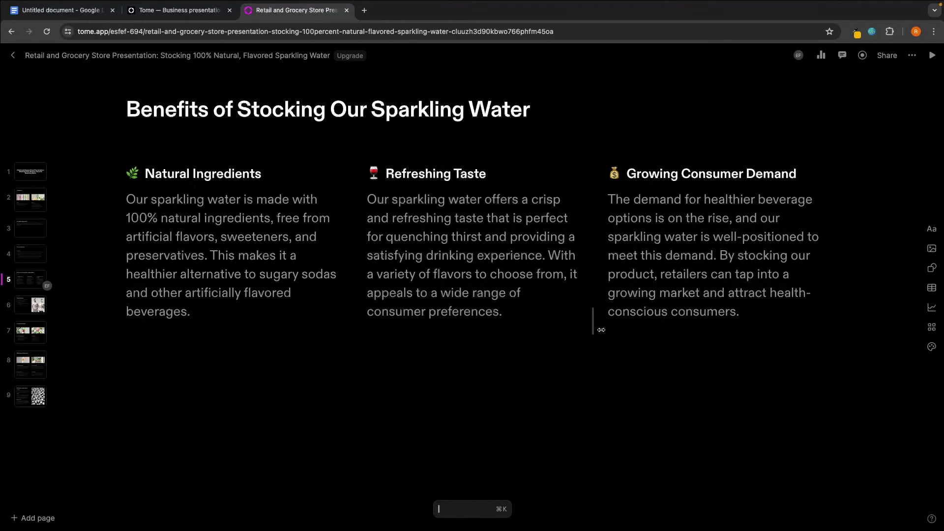
scroll(600, 330, down, 3)
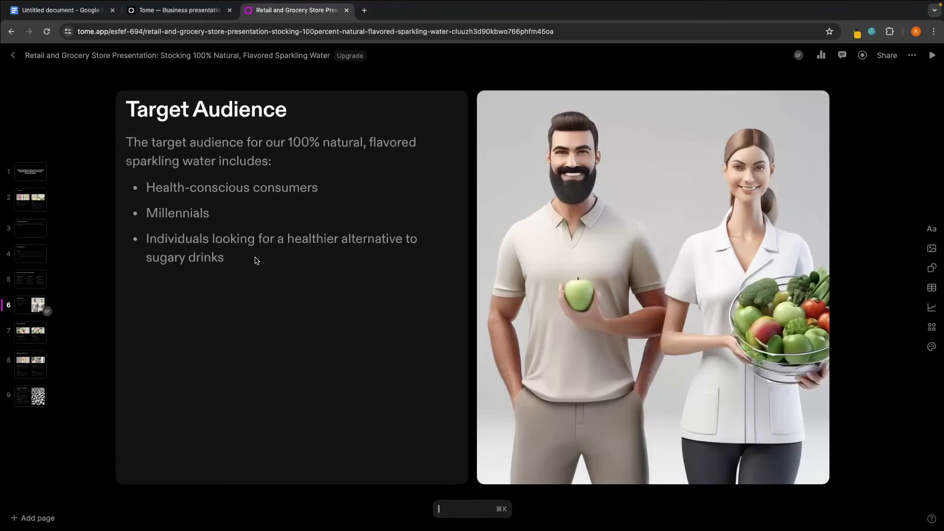
scroll(255, 261, down, 3)
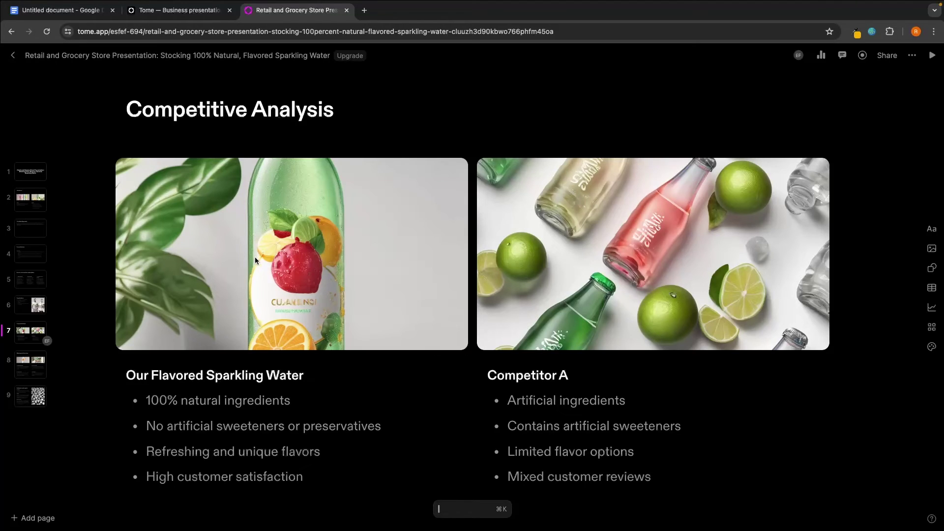
scroll(409, 221, down, 1)
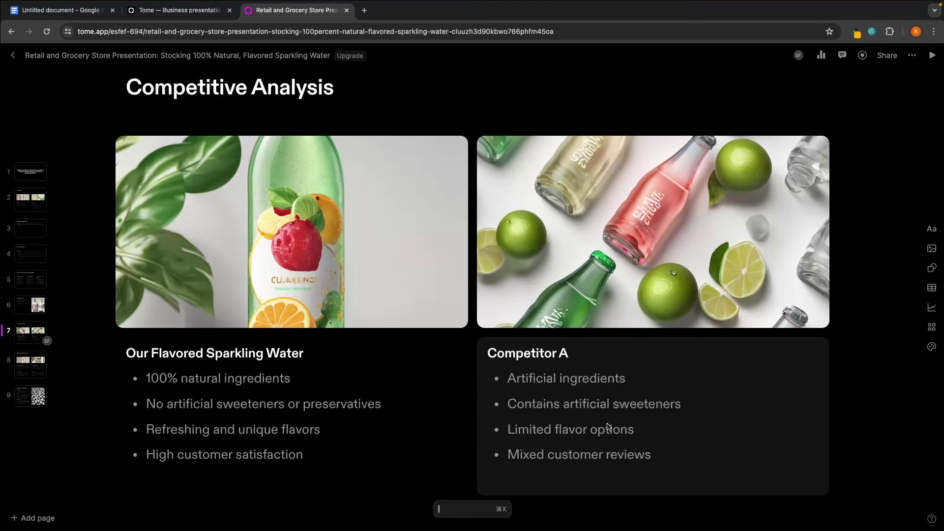
scroll(608, 426, down, 3)
scroll(608, 426, down, 5)
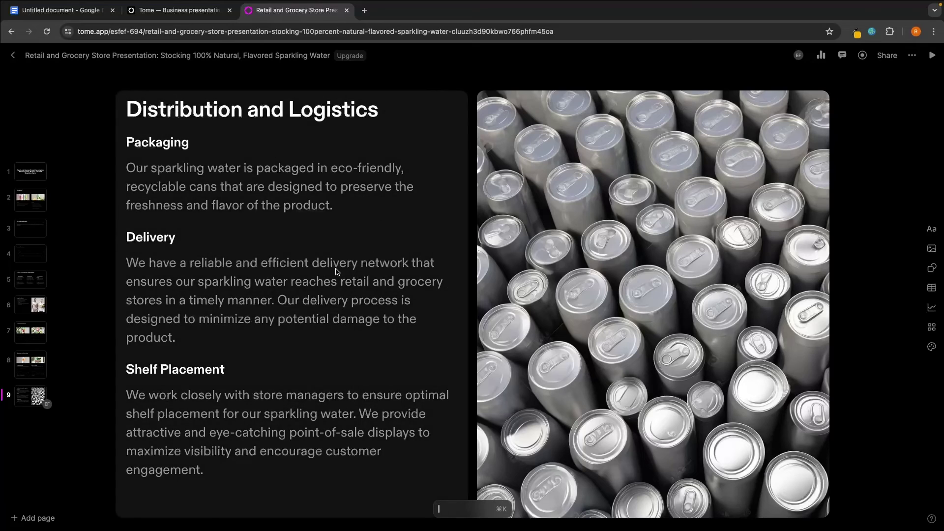
Step: Overwrite most of the Delivery paragraph with 'rgjkrenjgknzrjg' and open the cans photo's options
click(309, 282)
drag(206, 338, 147, 281)
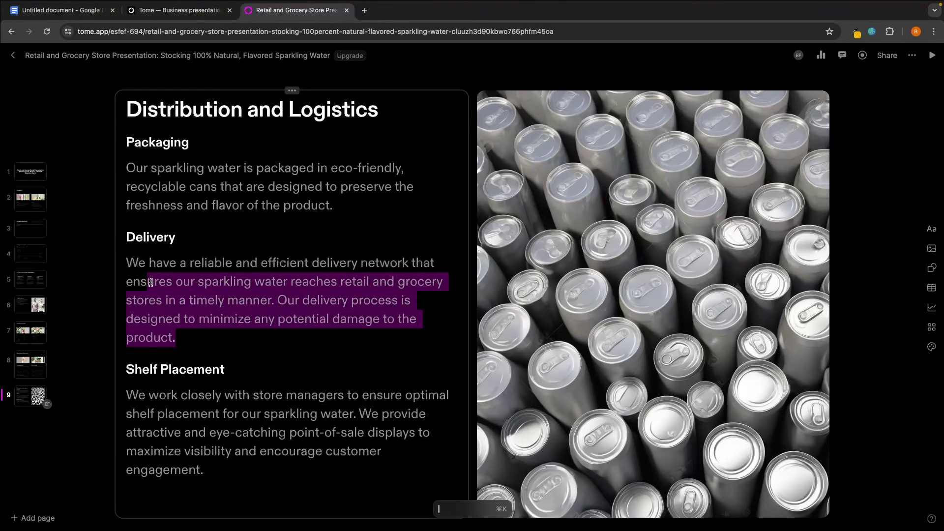
text(rgjkrenjgknzrjg)
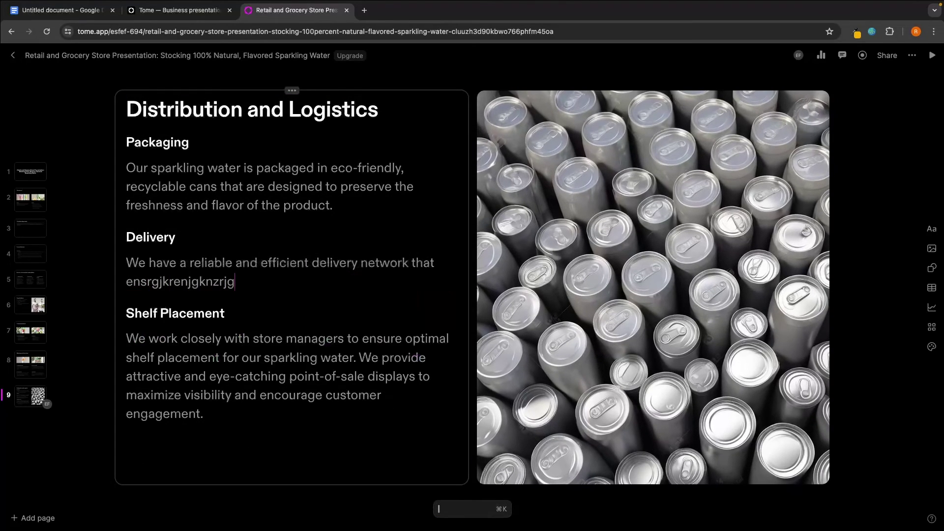
click(541, 250)
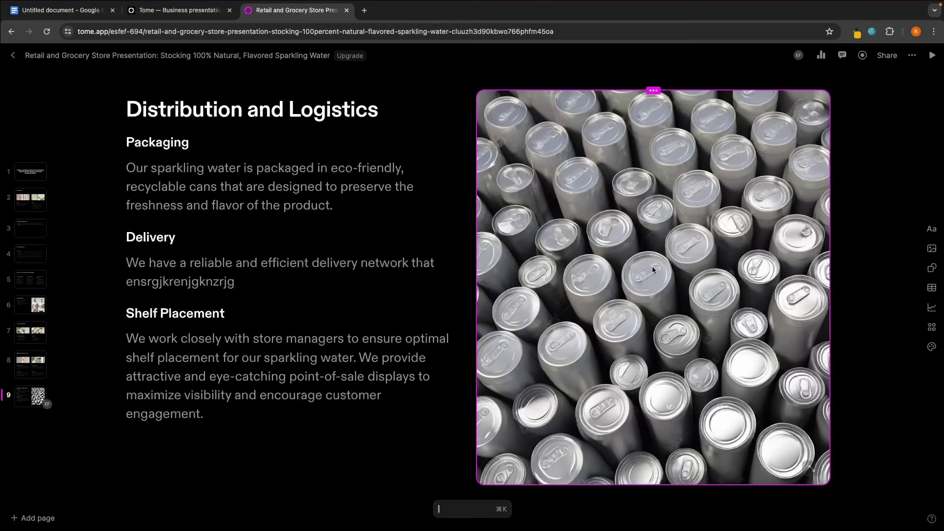
click(653, 91)
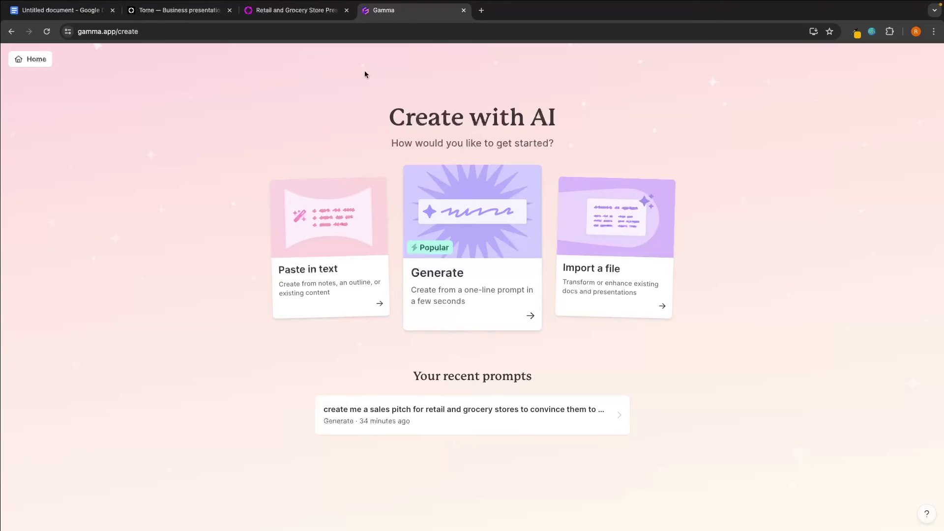
Step: Close the Tome tabs and generate a 10-card Gamma outline from the pasted pitch prompt
middle_click(230, 13)
click(199, 10)
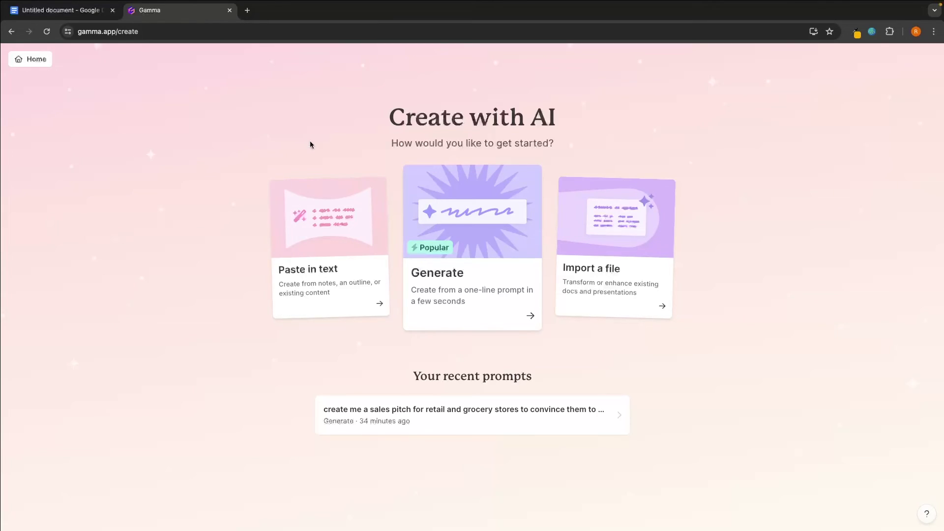
click(478, 210)
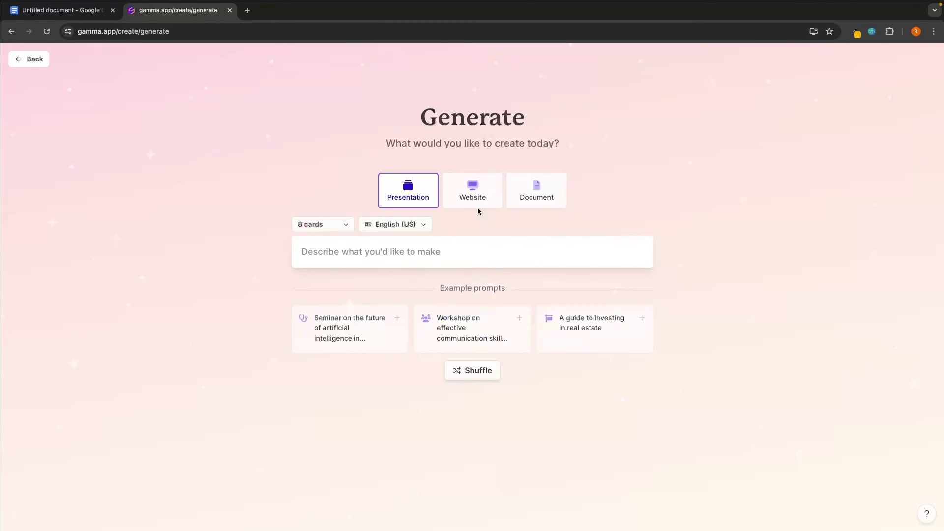
click(414, 245)
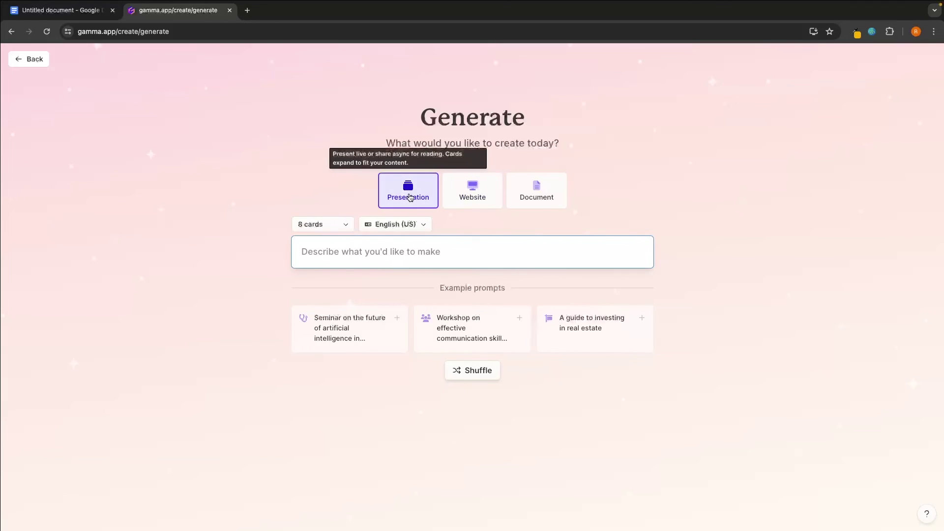
text(Create me a presentation for retail and grocery stores to convince them to stock my 100% natural, flavored sparkling water)
click(339, 224)
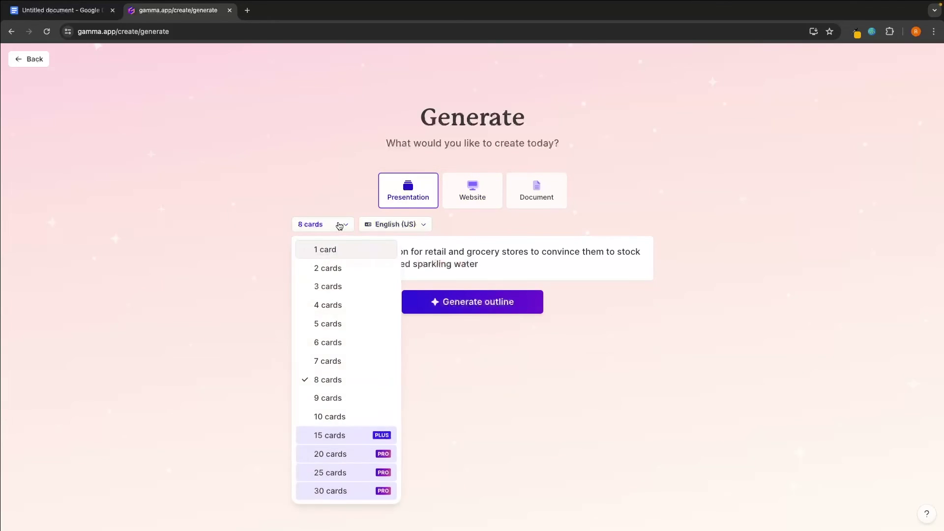
click(334, 417)
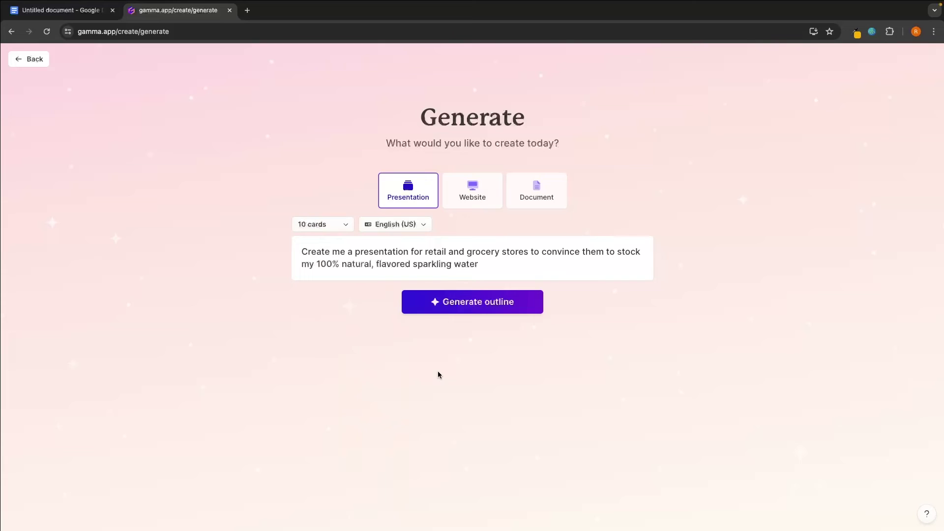
click(465, 302)
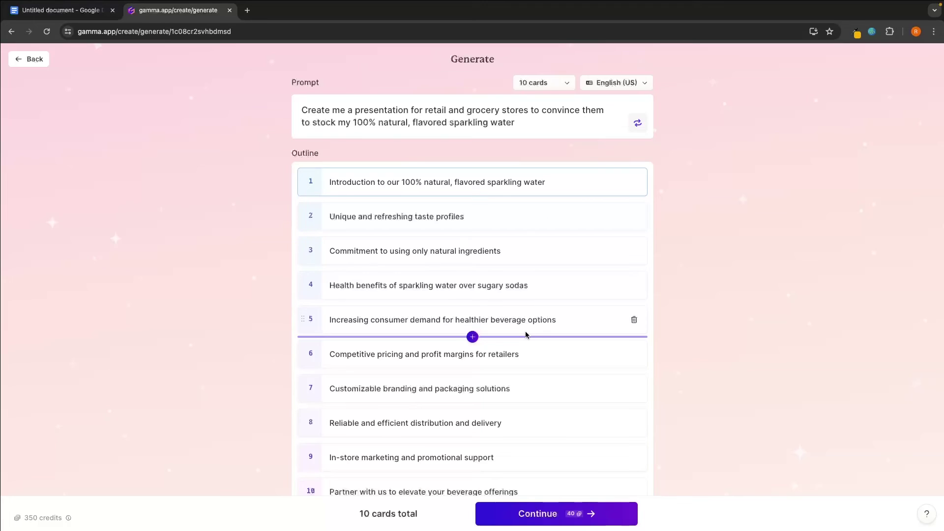
Step: Review the 10-card outline and its settings, then continue to theme selection
scroll(541, 295, down, 1)
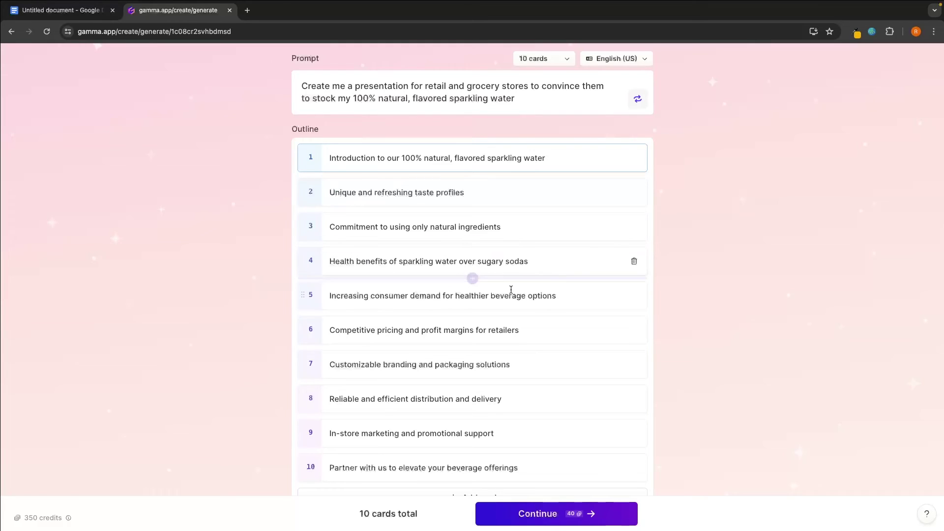
scroll(510, 290, down, 3)
scroll(512, 290, down, 5)
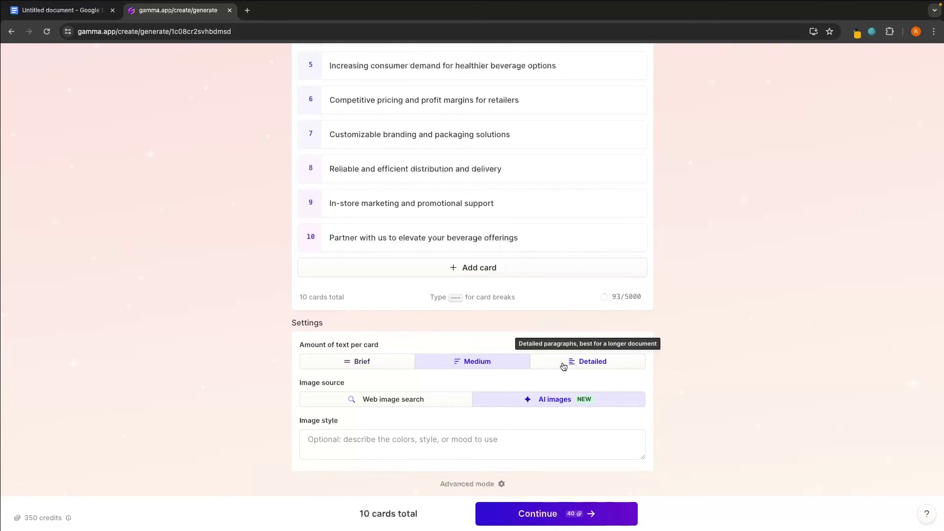
scroll(554, 412, down, 2)
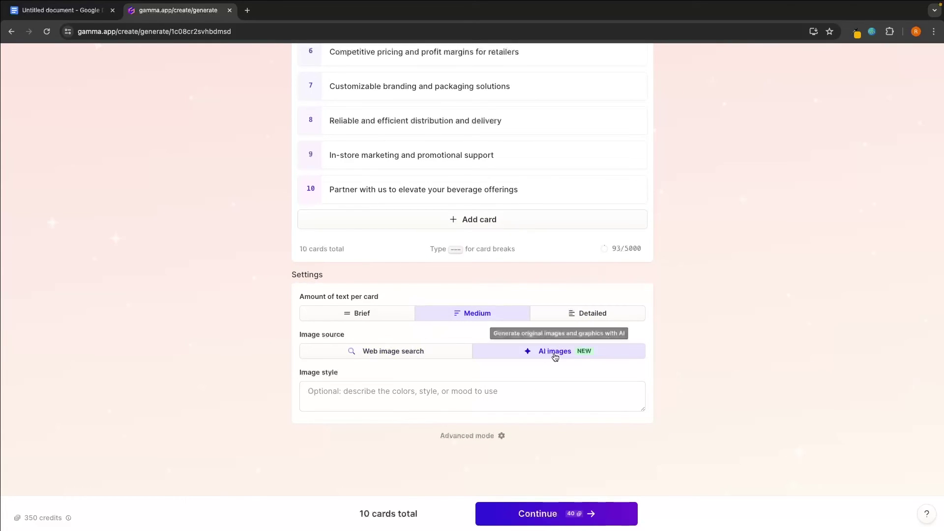
scroll(556, 358, up, 3)
scroll(555, 357, up, 5)
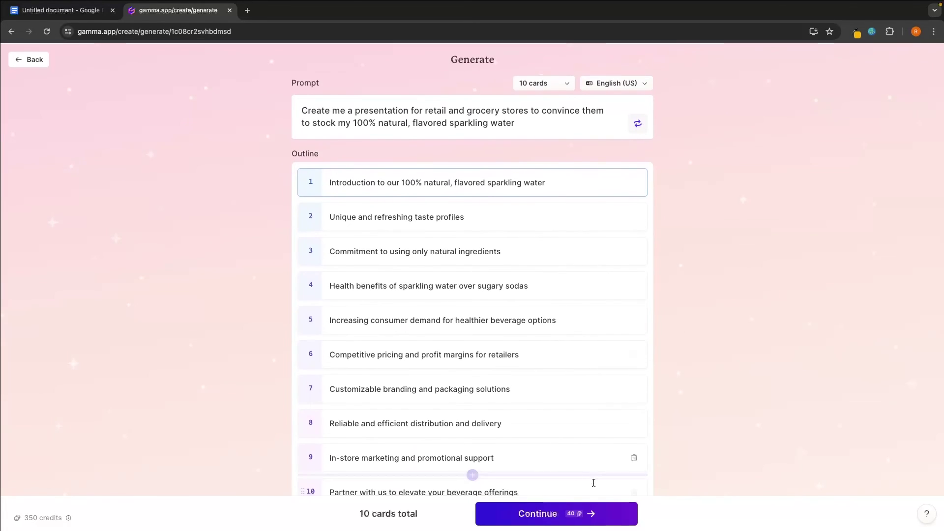
click(537, 513)
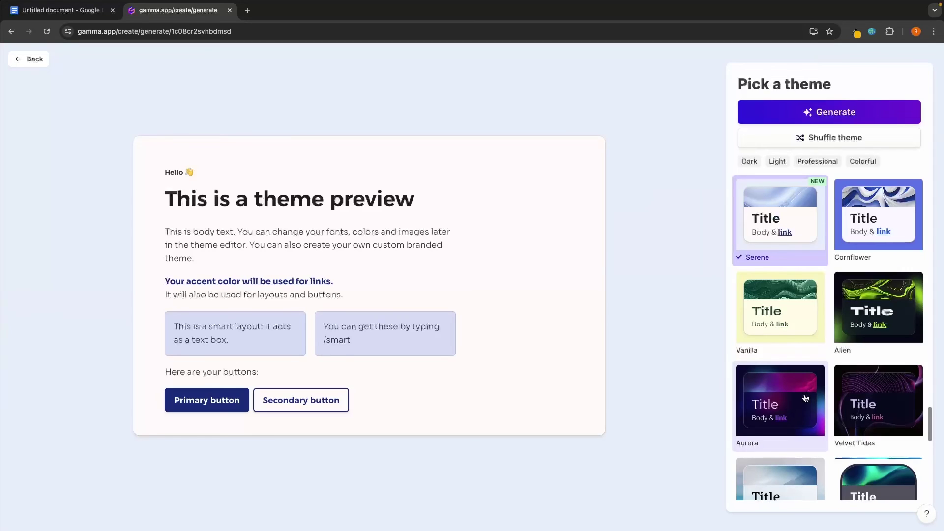
Step: Preview the Aurora, Velvet Tides, Borealis and Aurum themes on the deck
click(806, 397)
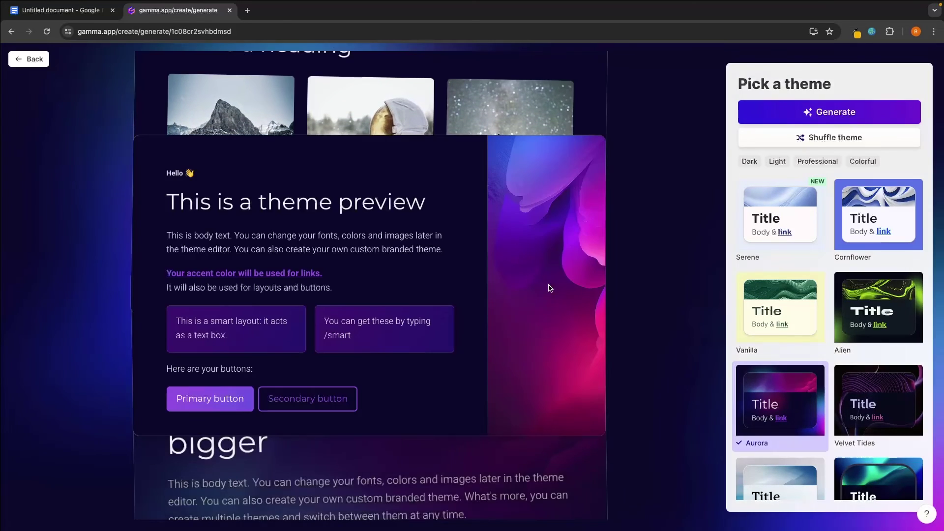
click(846, 386)
scroll(846, 386, down, 4)
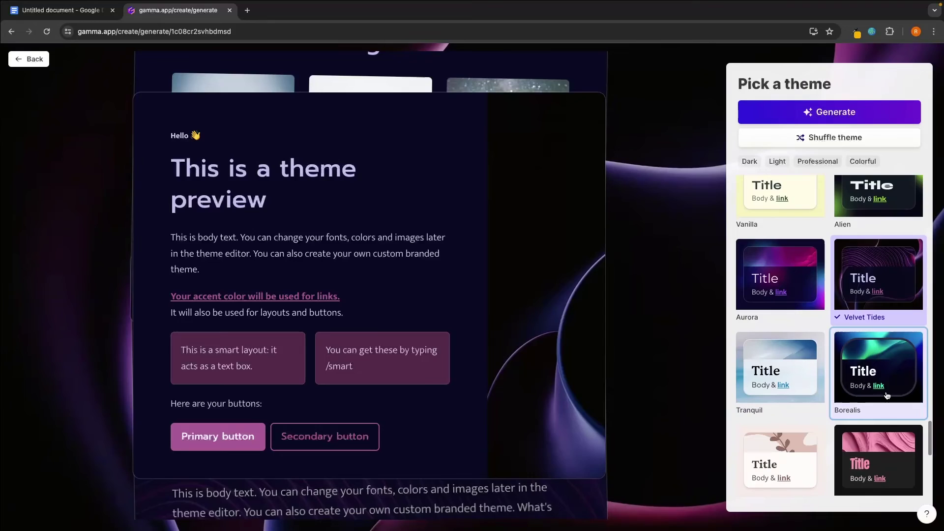
click(878, 315)
scroll(880, 344, down, 2)
scroll(887, 393, down, 4)
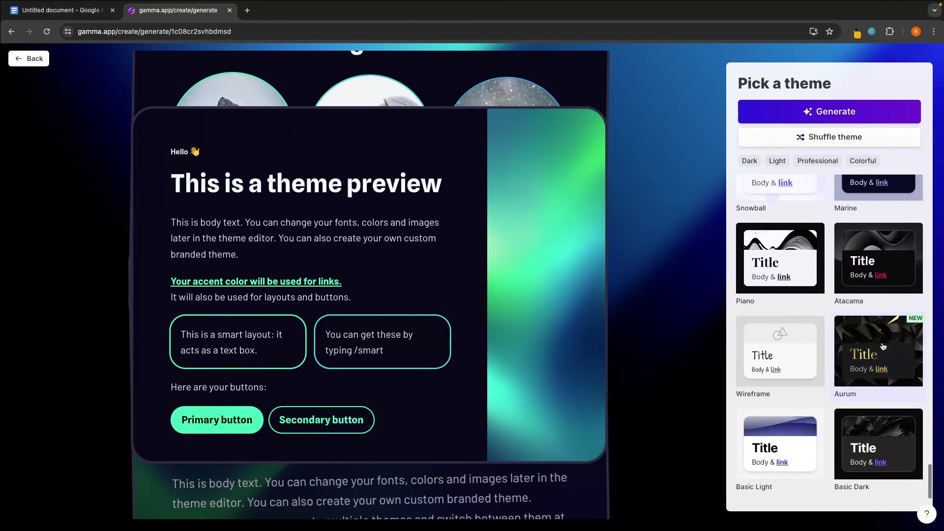
click(876, 349)
scroll(875, 329, up, 9)
scroll(787, 266, up, 5)
Step: Try Chimney Smoke, then apply the Finesse theme and generate the deck
click(782, 260)
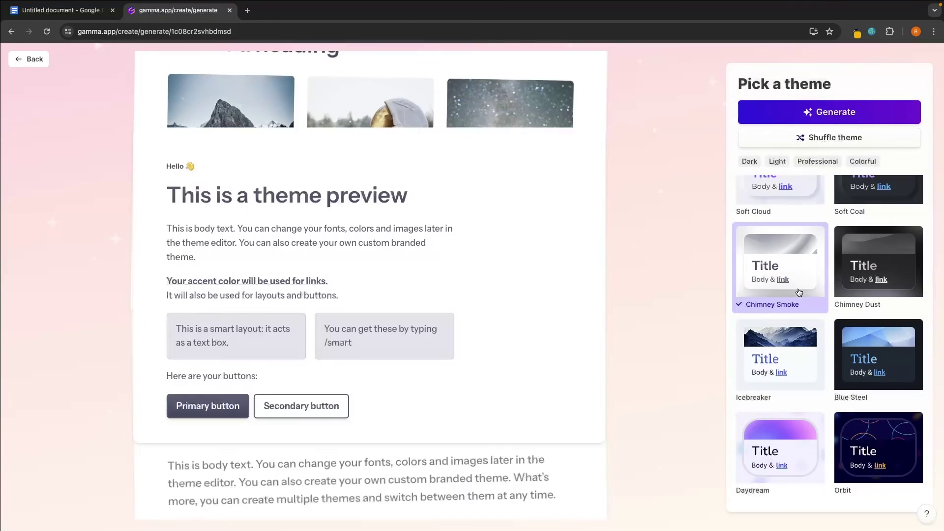
scroll(792, 286, up, 5)
scroll(773, 278, up, 4)
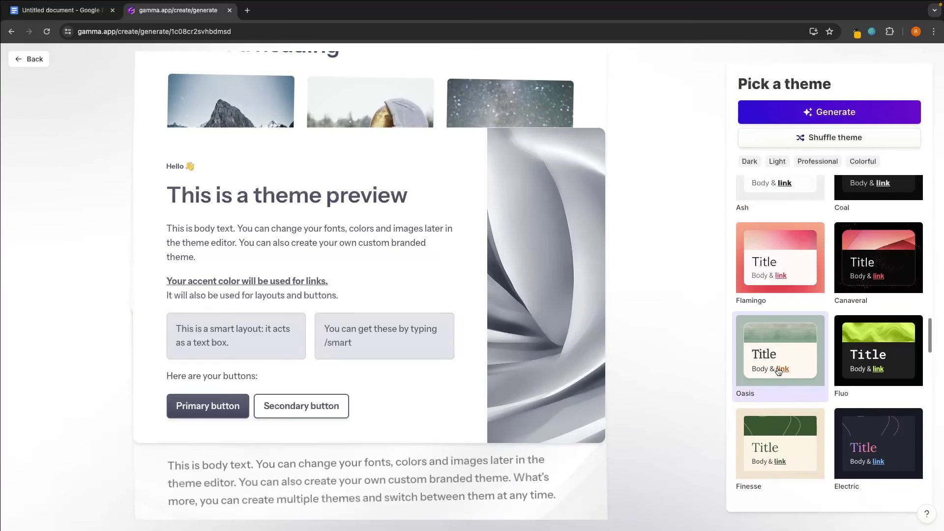
click(773, 411)
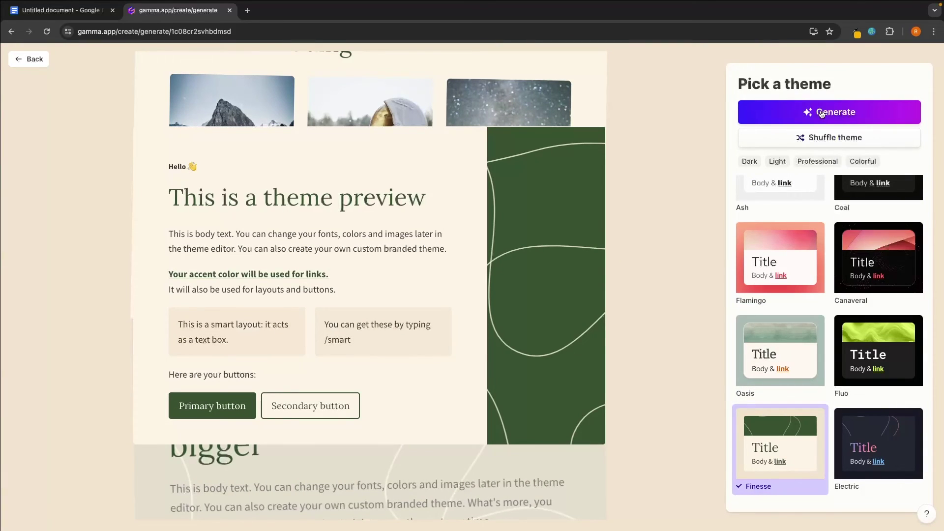
click(843, 119)
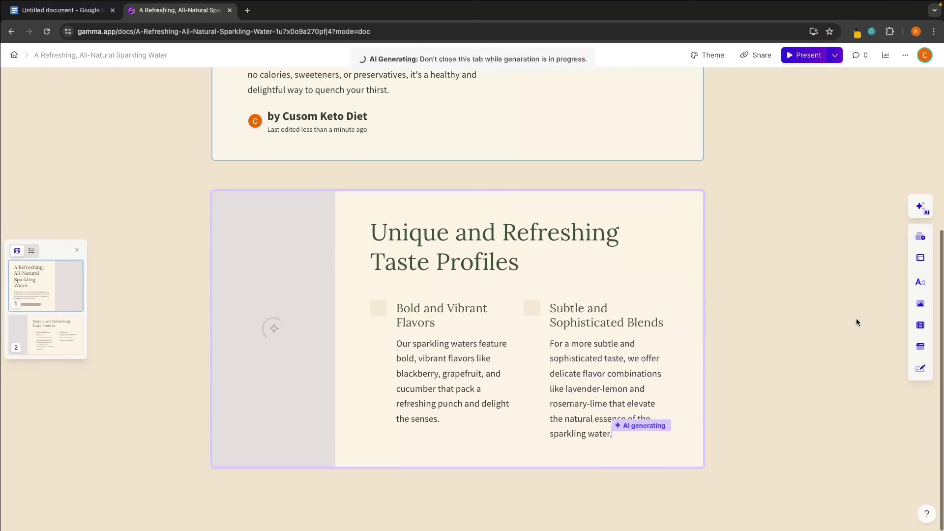
Step: Scroll through the new cards as Gamma finishes, down to Customizable Branding and Packaging
scroll(856, 322, up, 20)
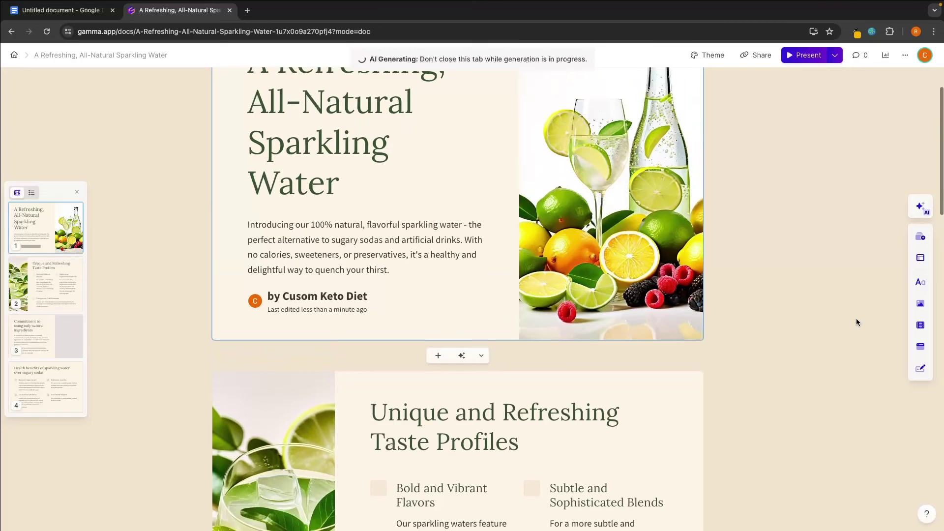
scroll(847, 332, down, 10)
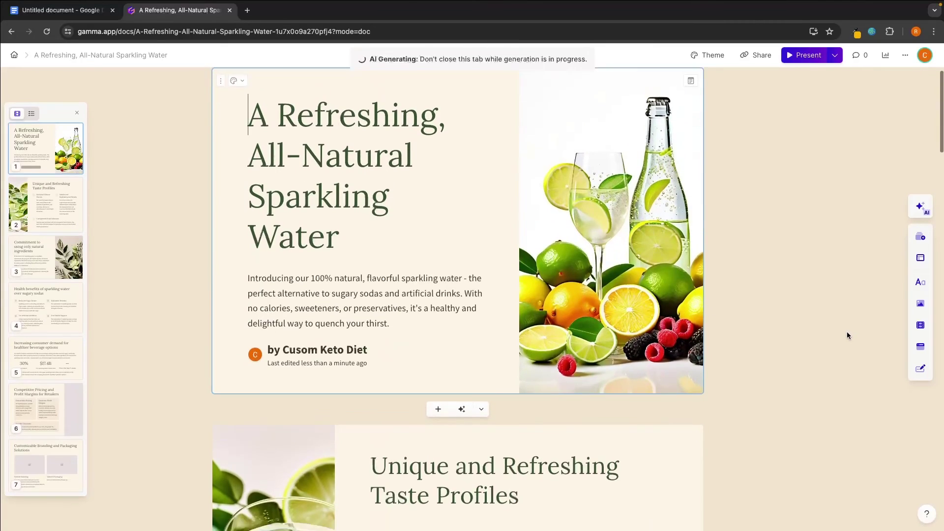
scroll(847, 336, down, 15)
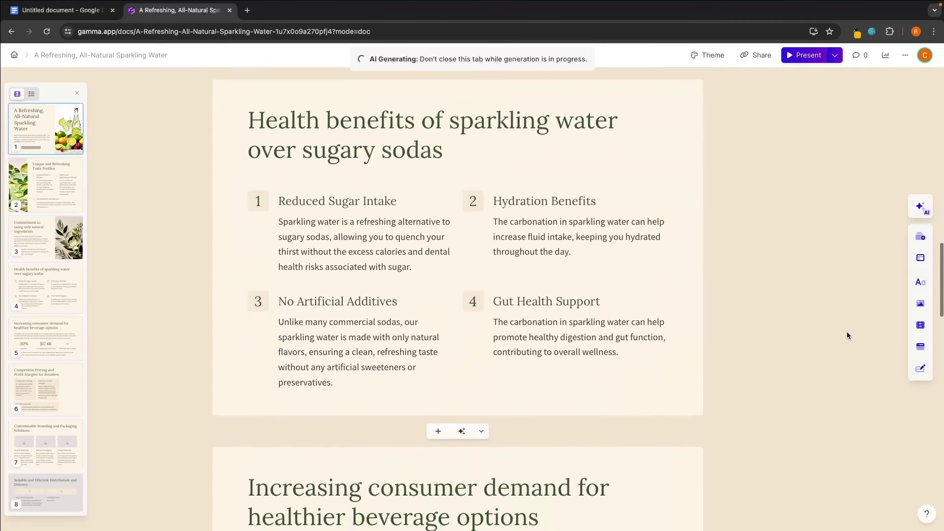
scroll(847, 336, down, 7)
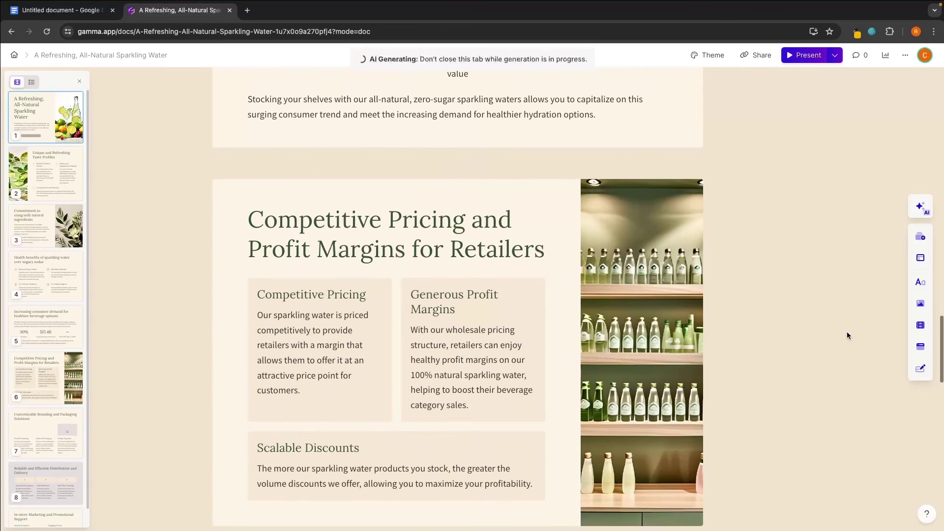
scroll(846, 335, down, 8)
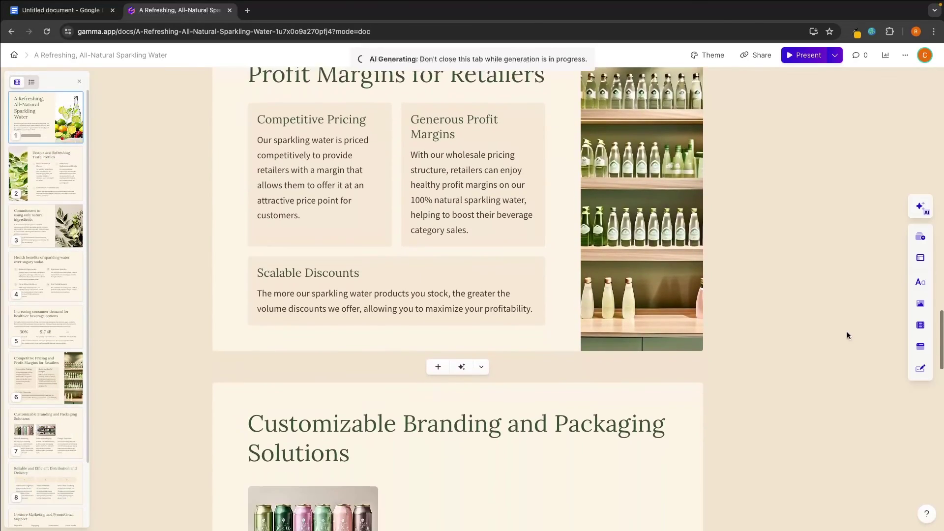
scroll(847, 331, down, 1)
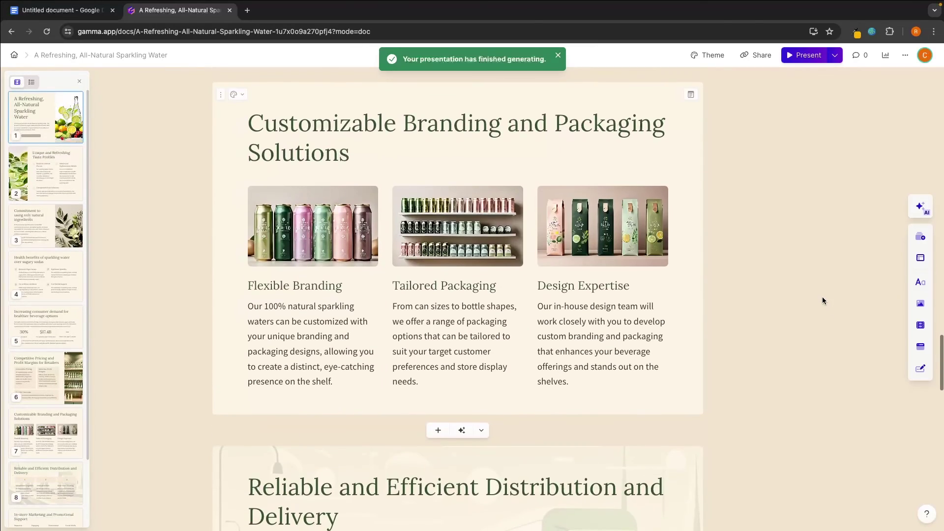
scroll(642, 209, down, 11)
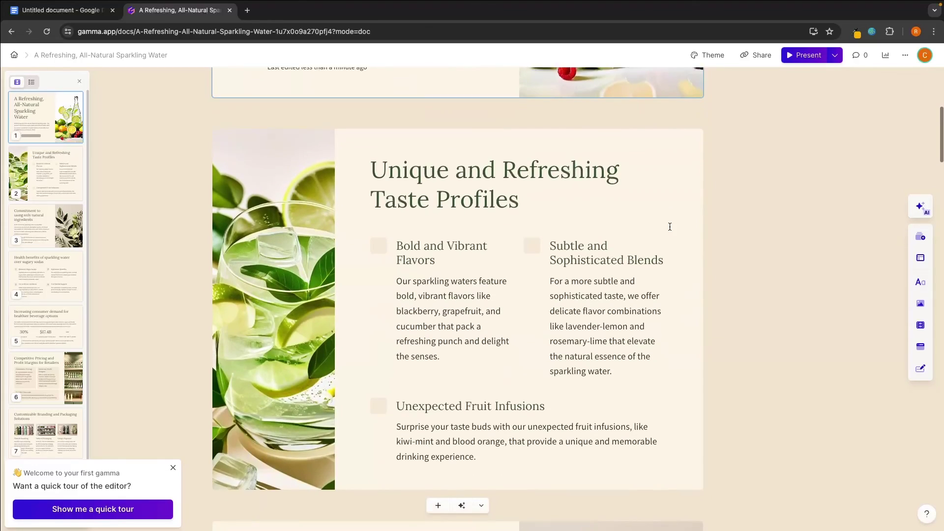
scroll(272, 347, down, 20)
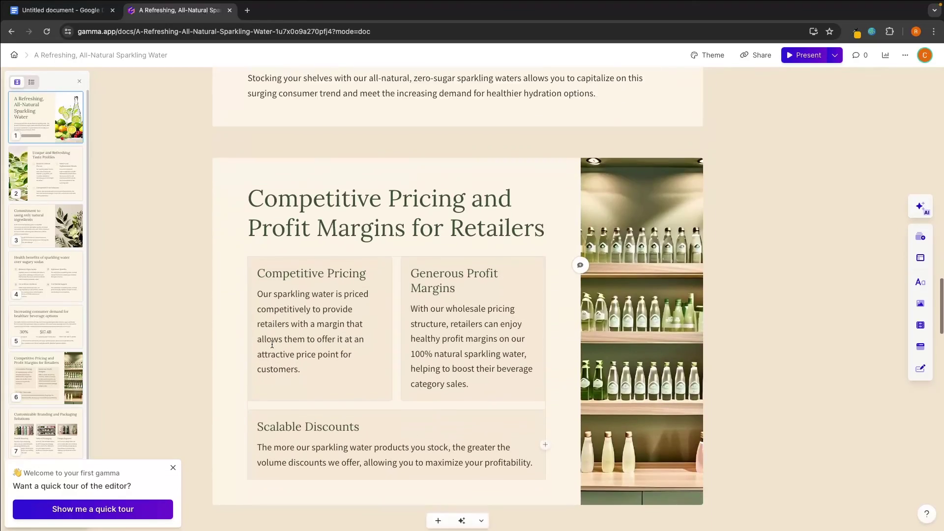
scroll(538, 391, down, 12)
scroll(617, 256, up, 5)
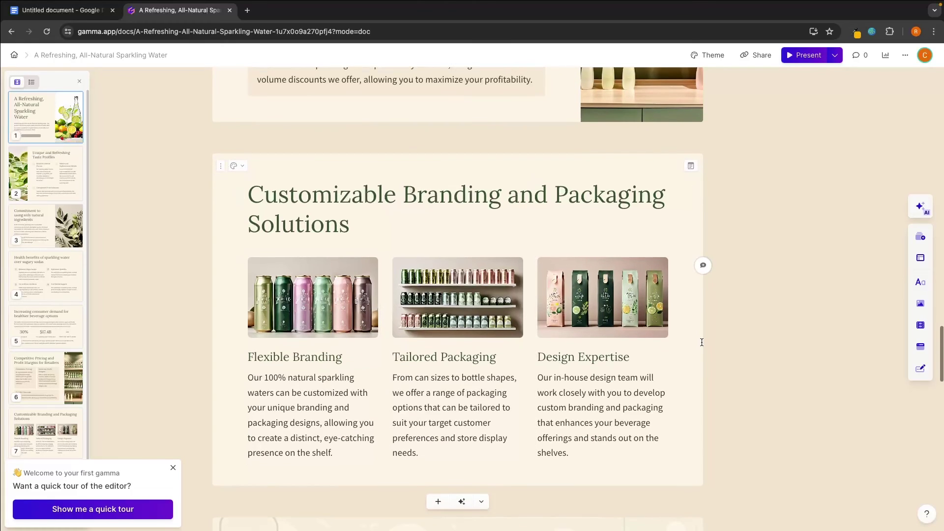
scroll(702, 325, down, 3)
scroll(702, 342, up, 20)
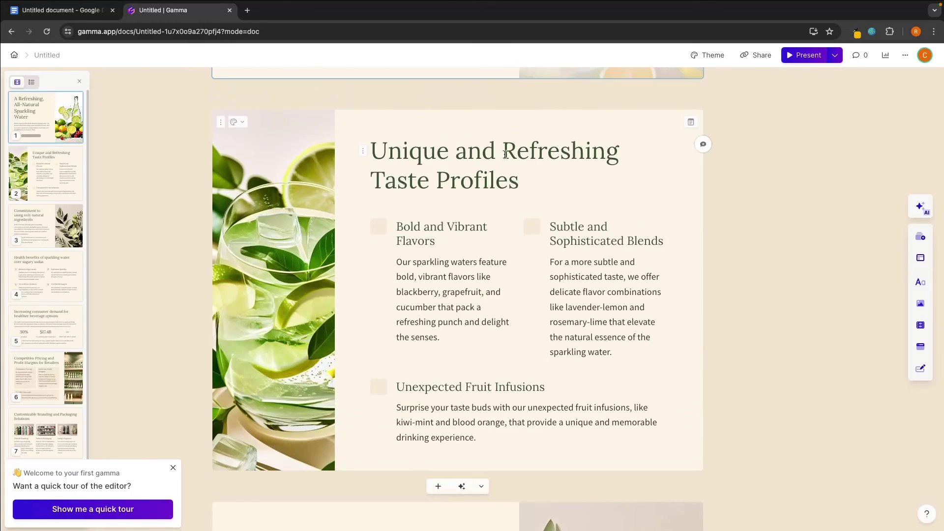
scroll(497, 207, down, 1)
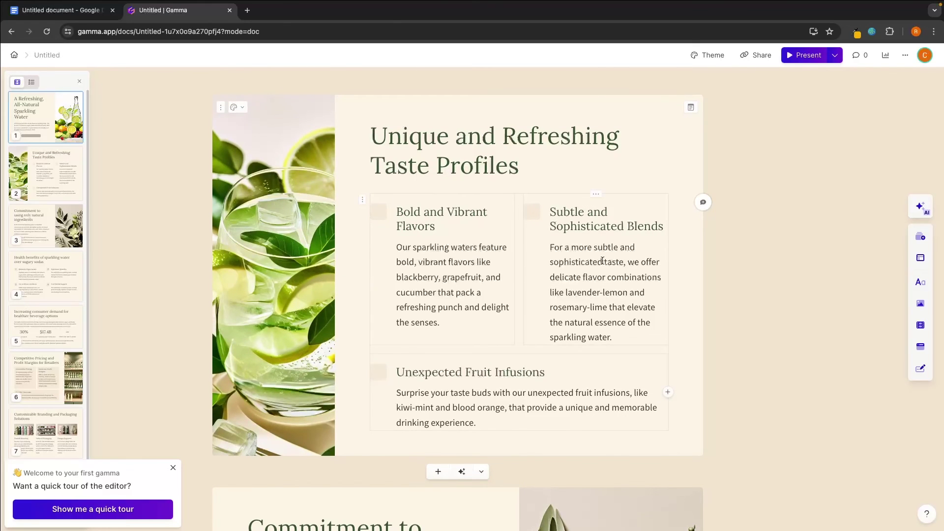
scroll(602, 260, down, 5)
scroll(603, 261, up, 3)
scroll(602, 260, down, 1)
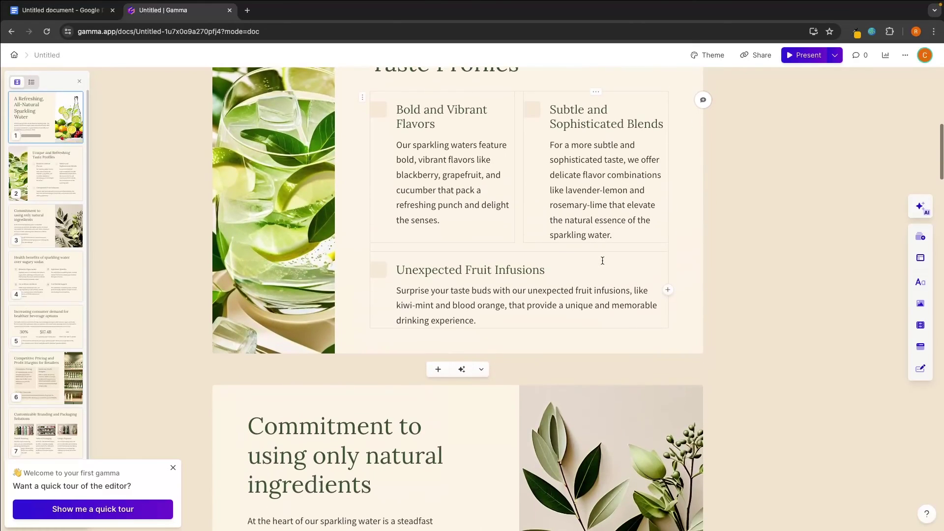
scroll(603, 261, down, 5)
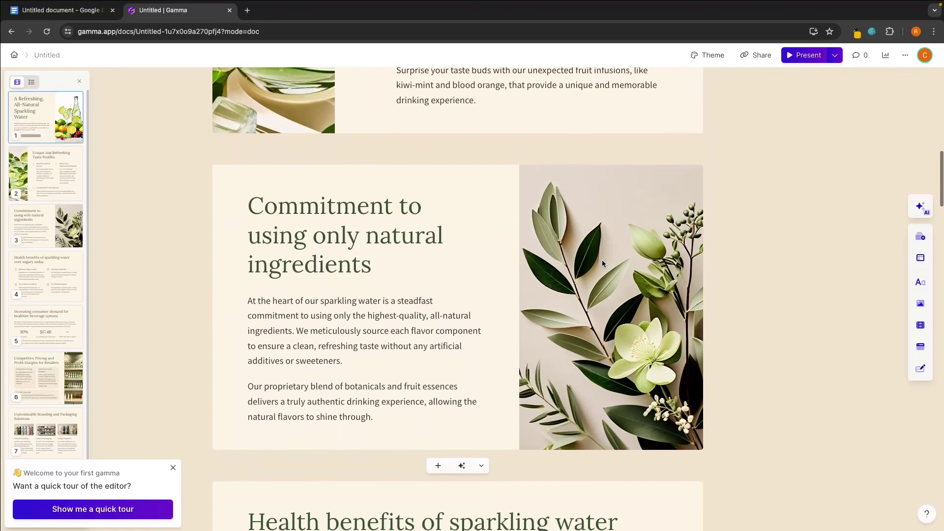
scroll(602, 260, down, 1)
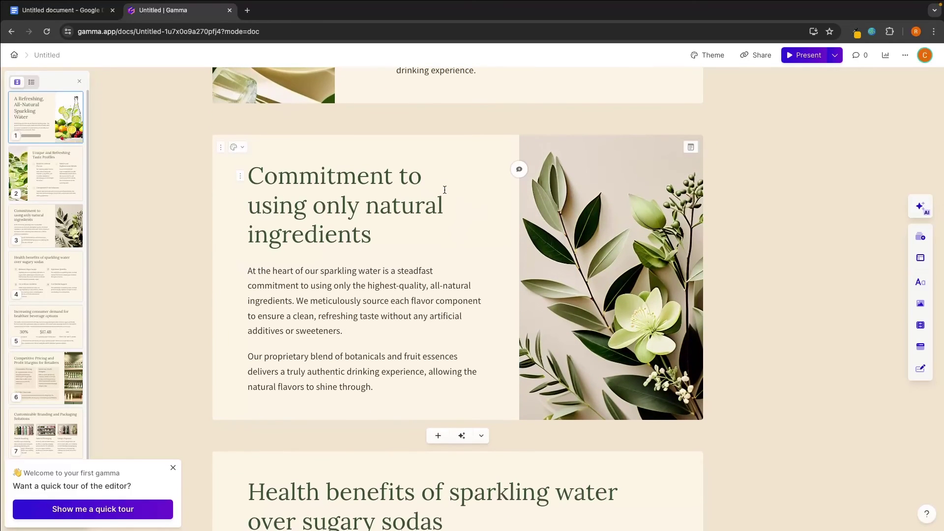
scroll(445, 190, down, 6)
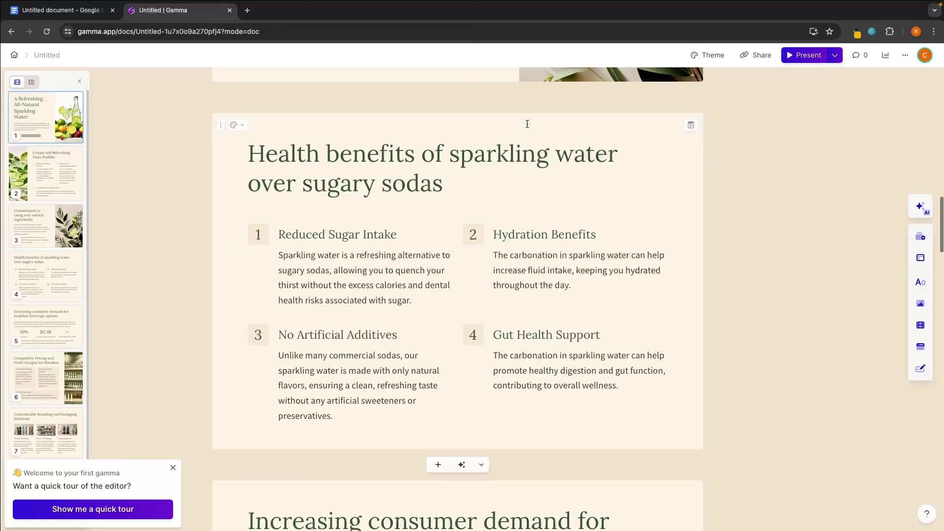
scroll(553, 160, down, 7)
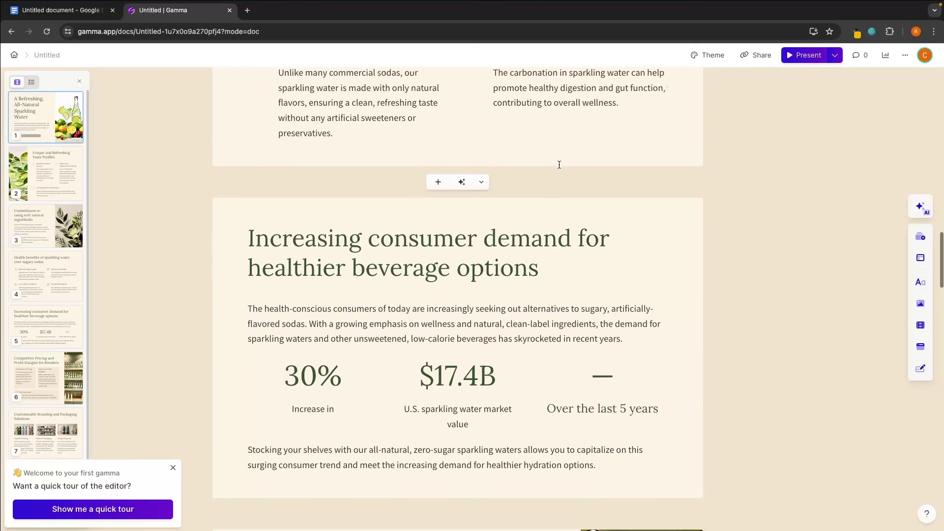
scroll(559, 164, down, 1)
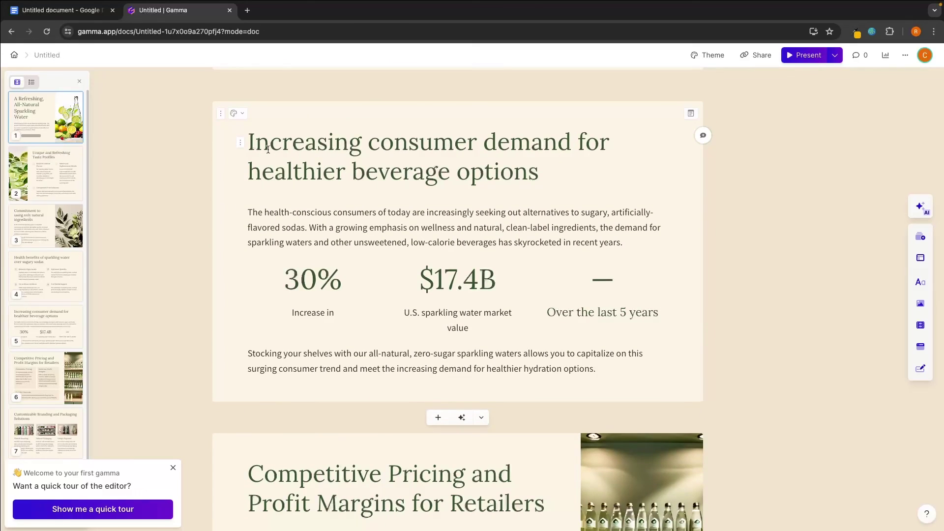
scroll(511, 174, down, 1)
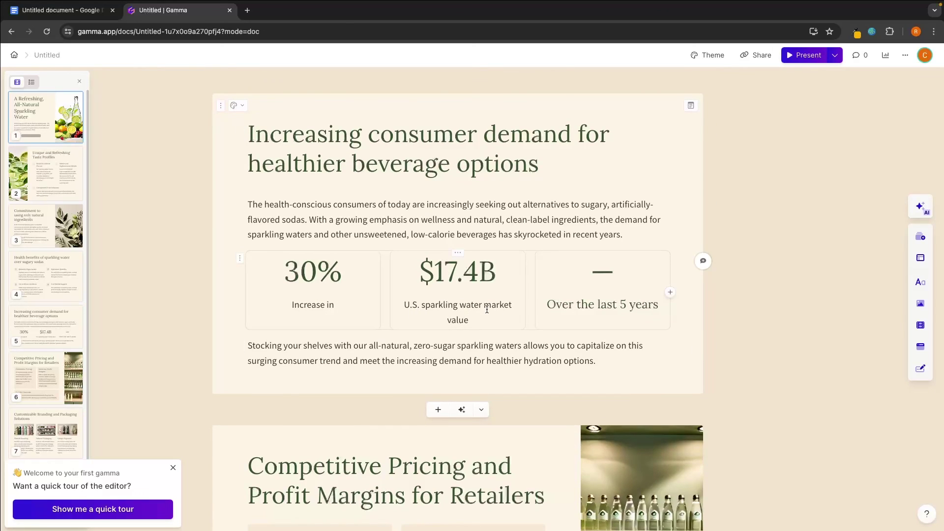
scroll(505, 316, down, 8)
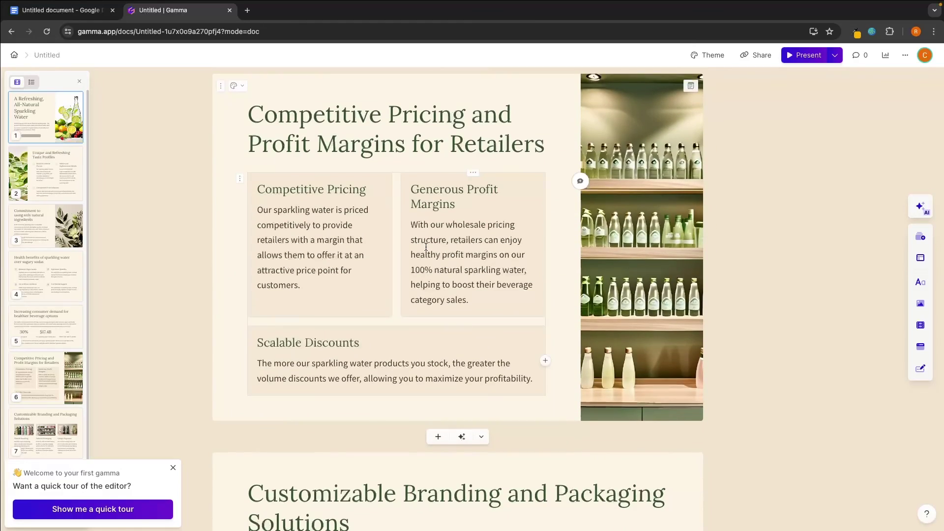
scroll(425, 247, down, 7)
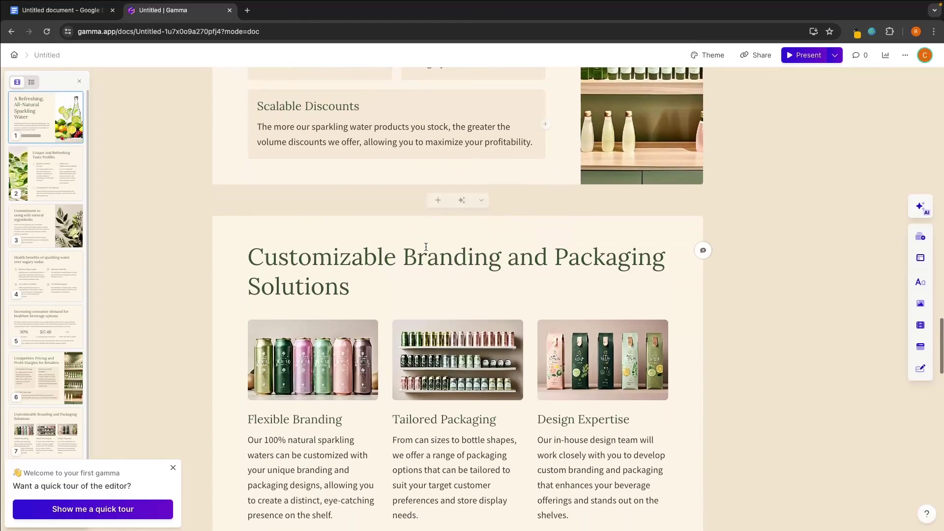
scroll(426, 248, down, 1)
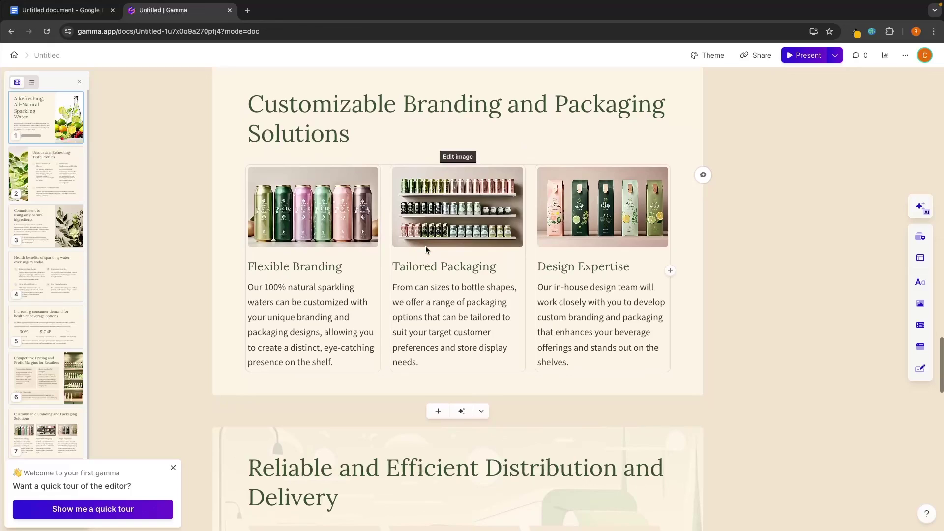